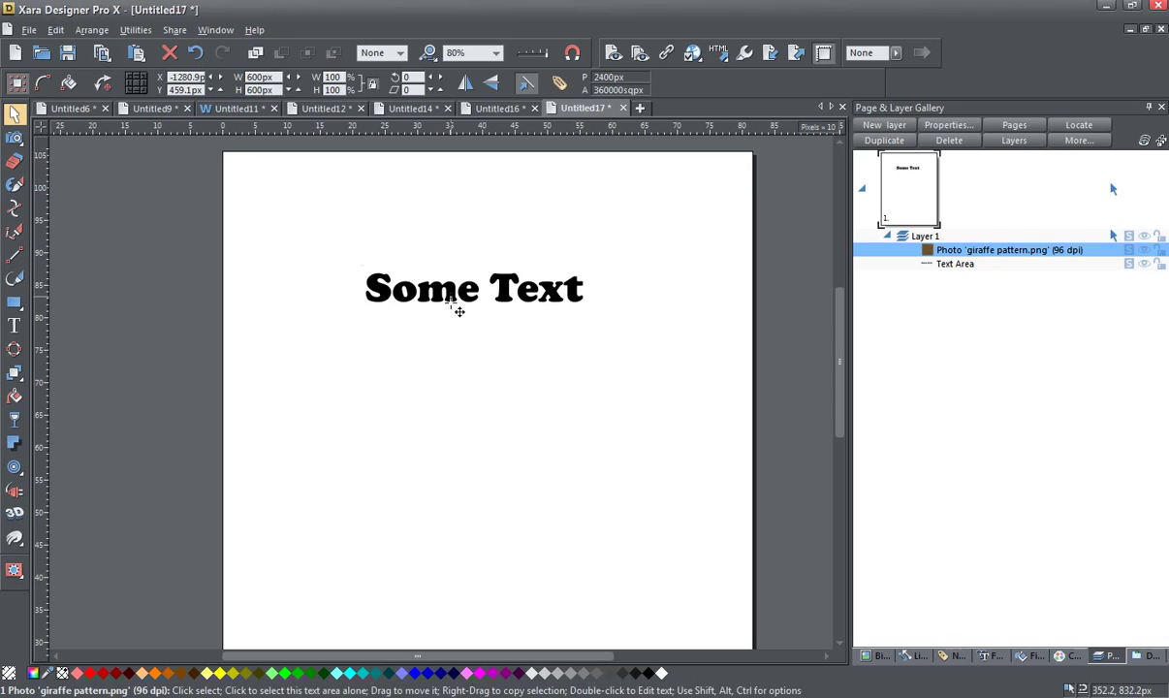
Reposition the "Some Text" text area slightly and apply the Filter Forge 3 live effect to it
click(456, 312)
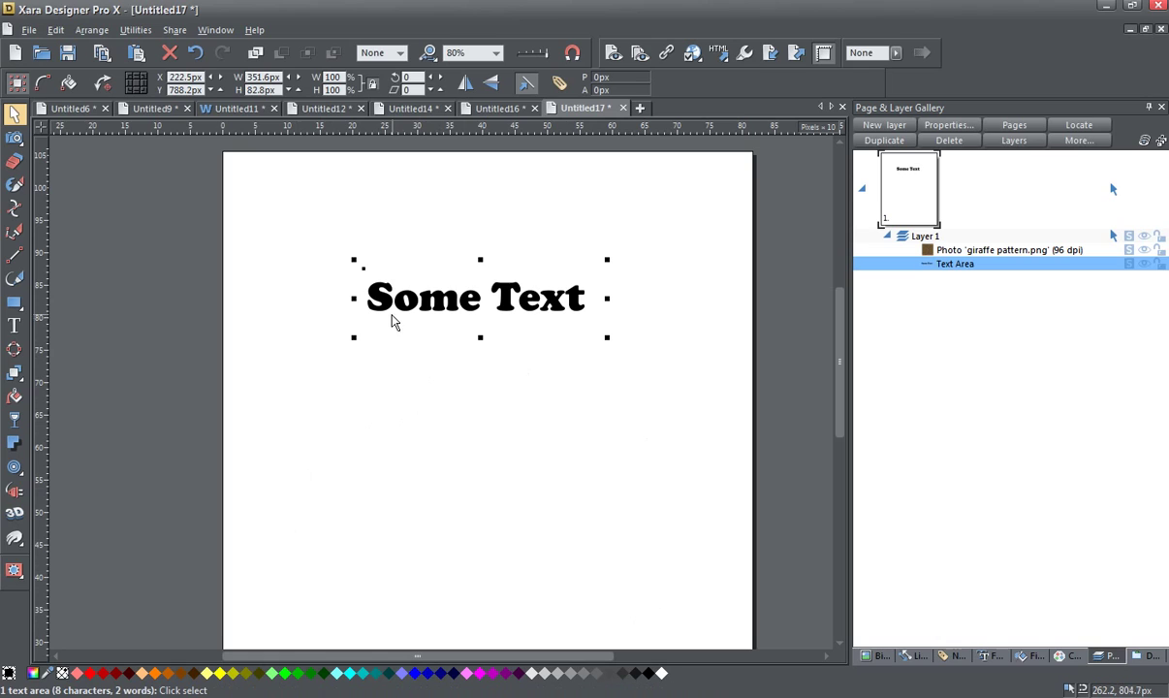
mouse_move(394, 308)
mouse_down()
mouse_move(404, 269)
mouse_move(393, 293)
mouse_up()
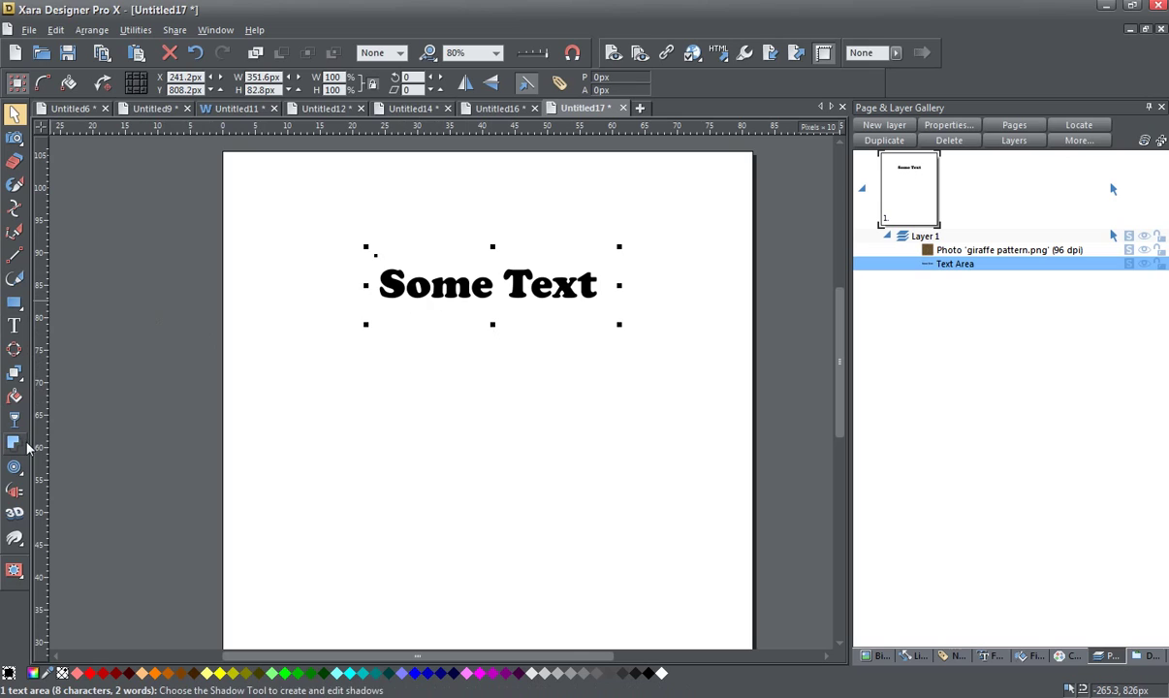
click(16, 493)
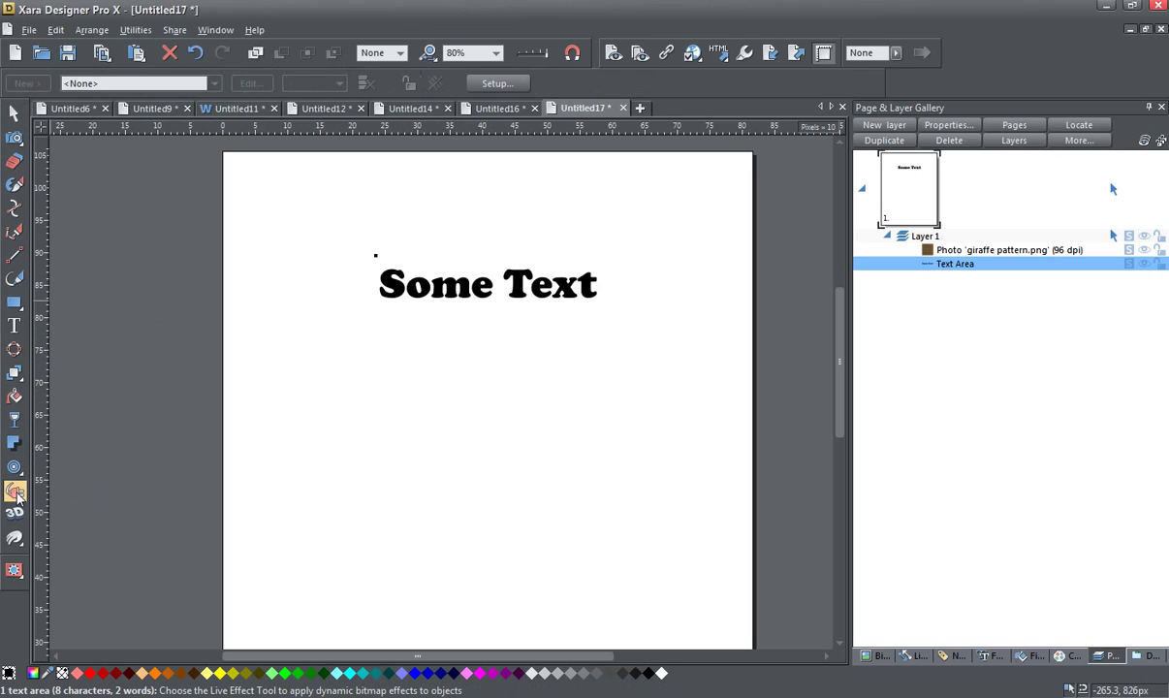
click(35, 85)
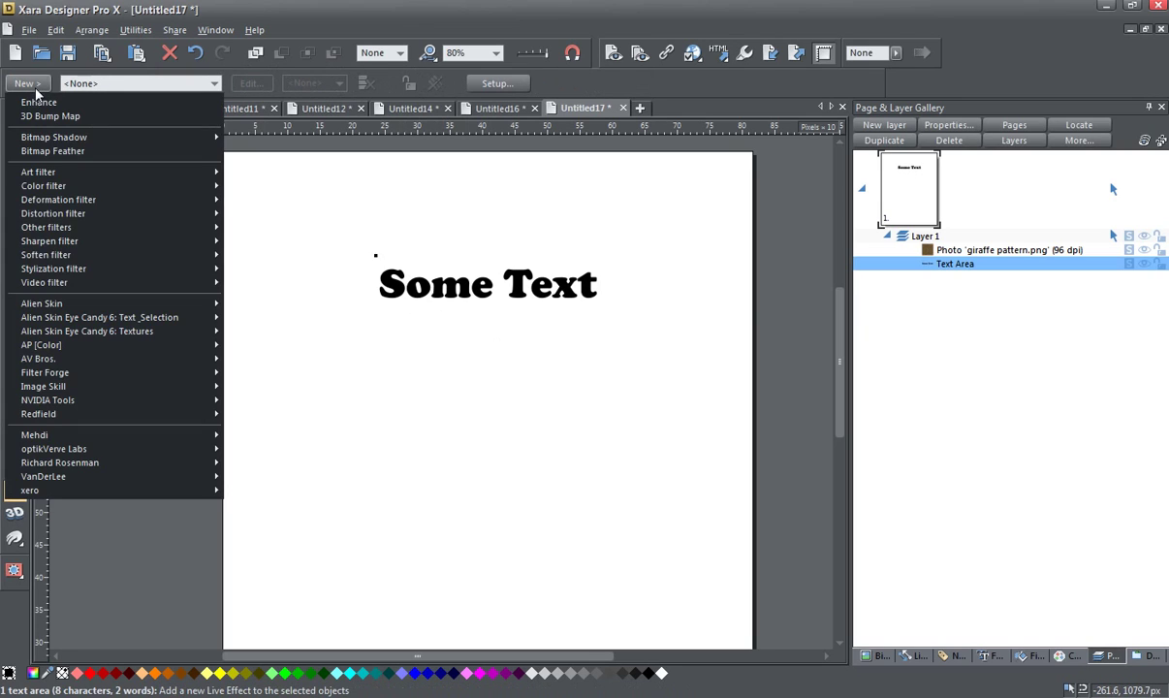
mouse_move(152, 374)
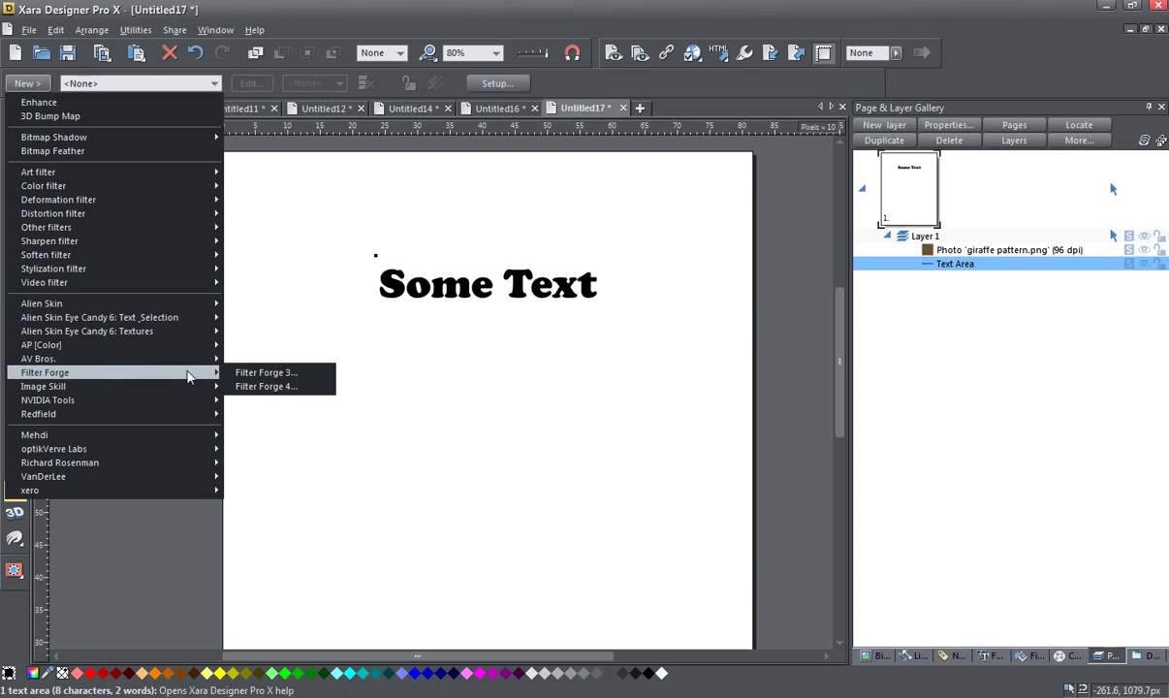
click(275, 376)
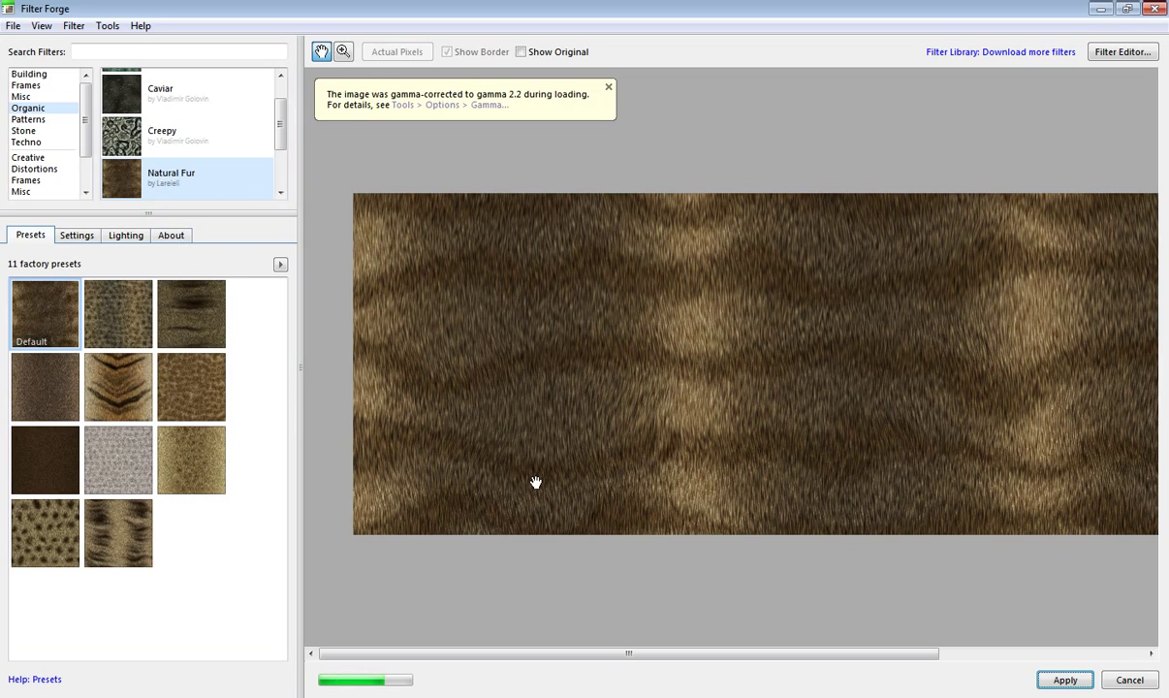
Review the Natural Fur filter's settings and open a copy of the filter in the Filter Editor
click(69, 238)
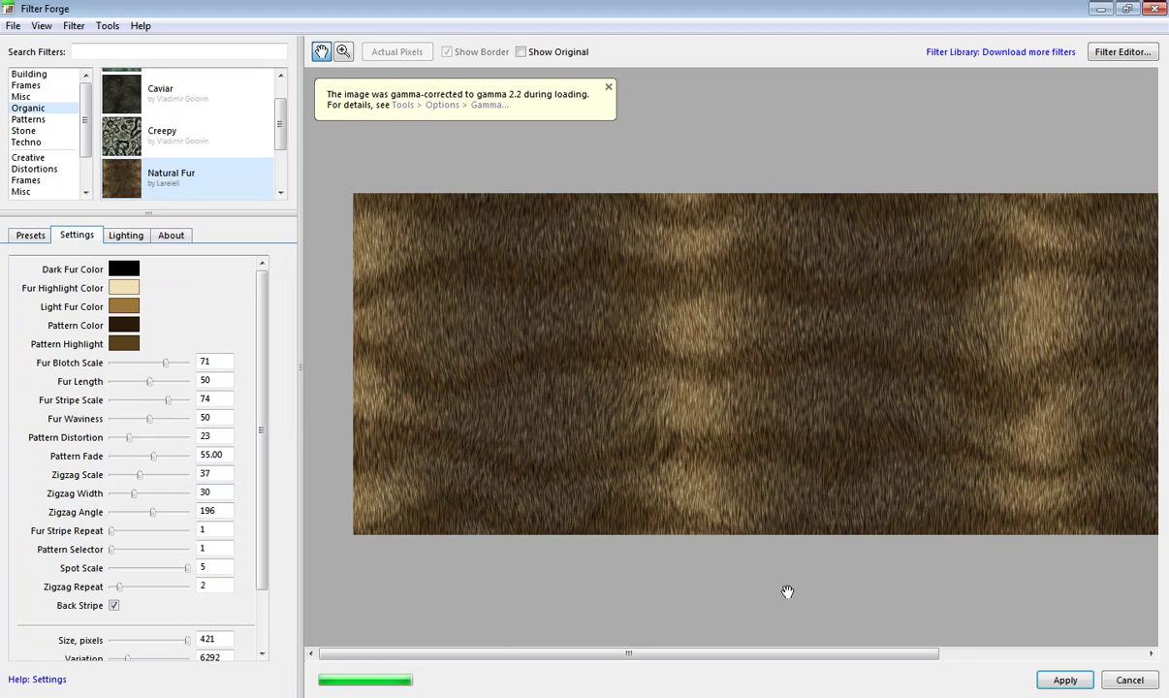
drag(788, 595, 649, 611)
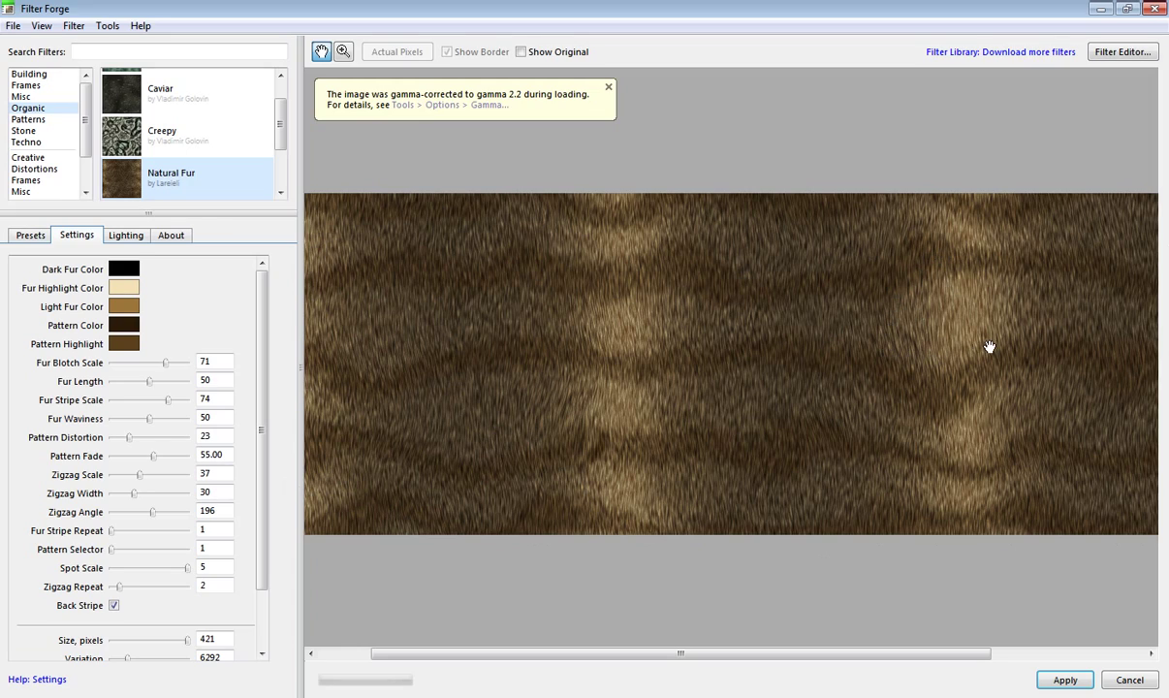
click(1113, 54)
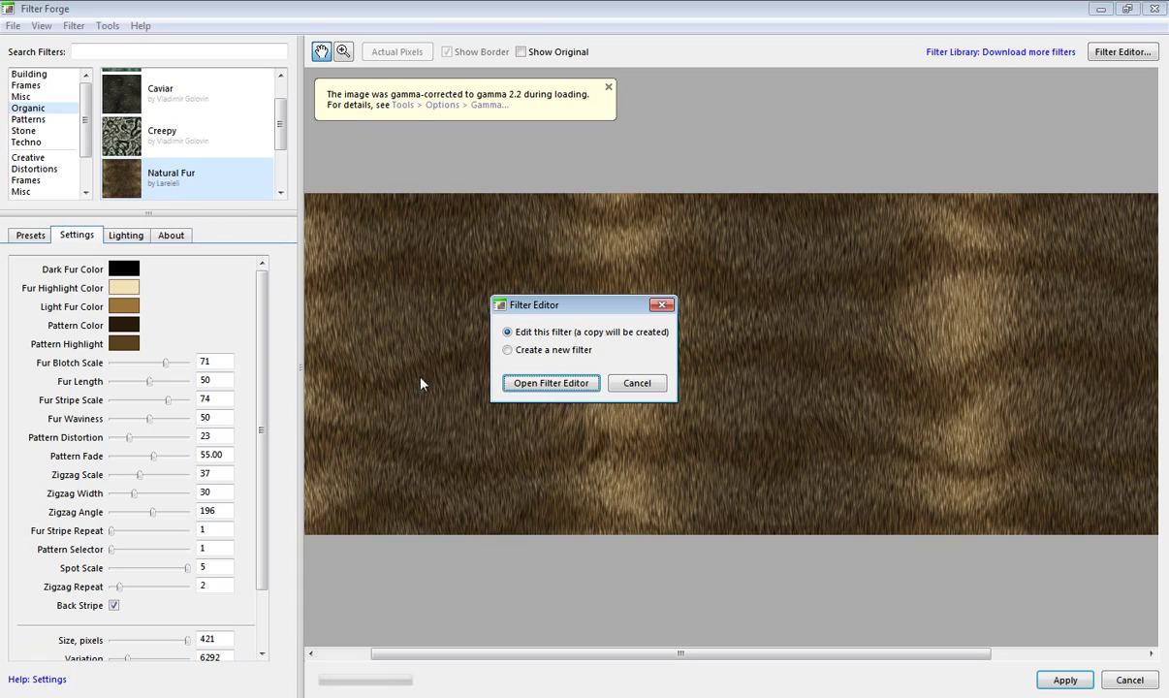
click(548, 385)
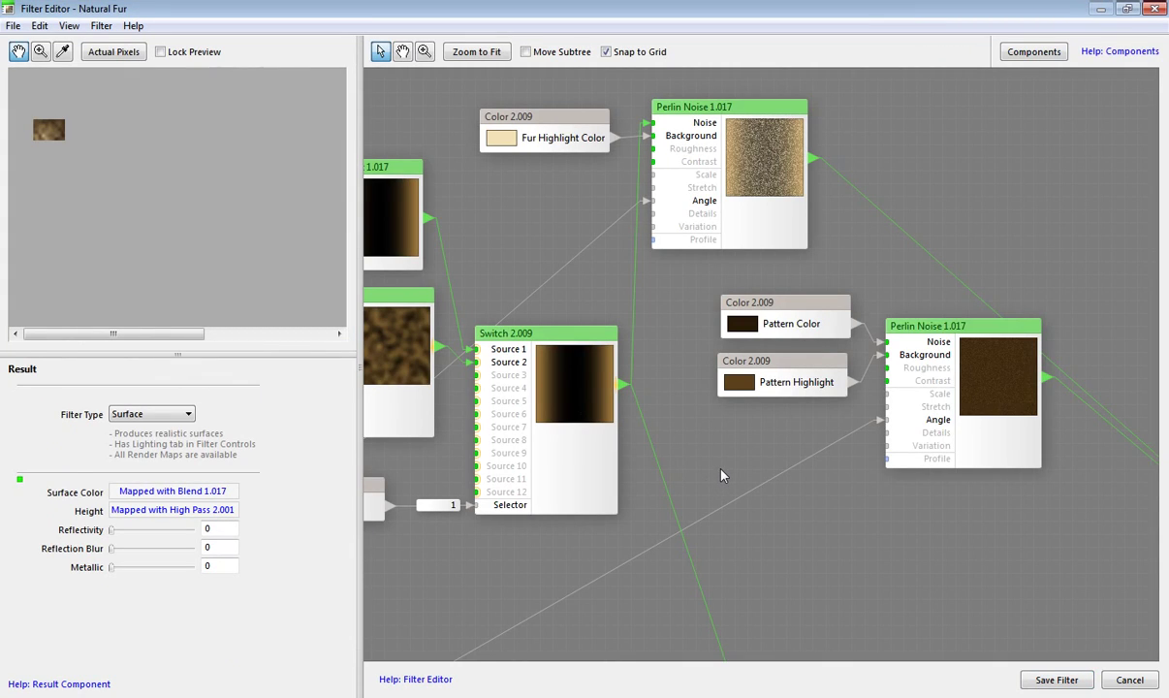
Move the Result component farther right of the Blend and High Pass components to make room between them
scroll(721, 475, down, 2)
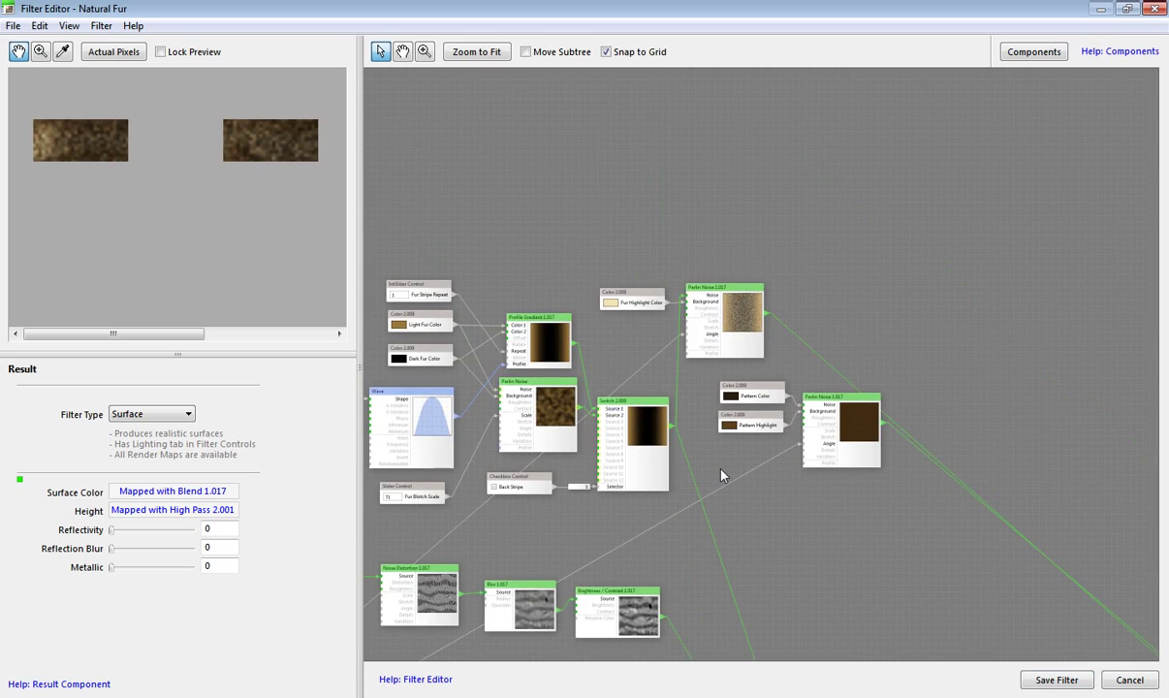
scroll(721, 475, down, 2)
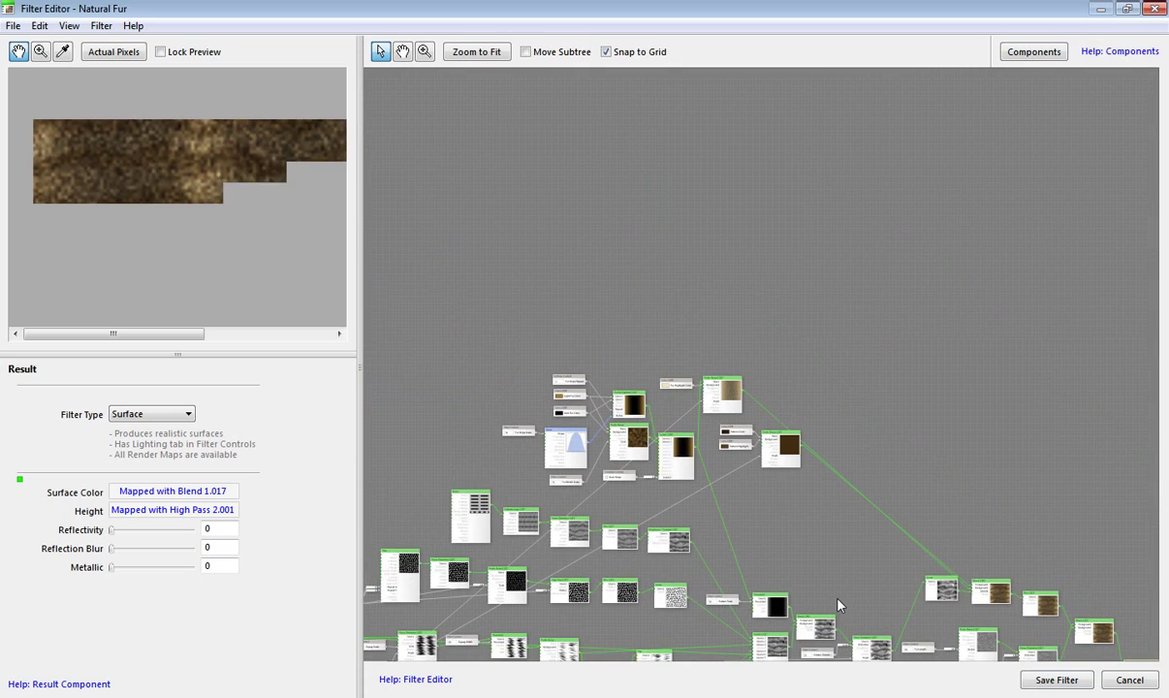
drag(845, 590, 1011, 321)
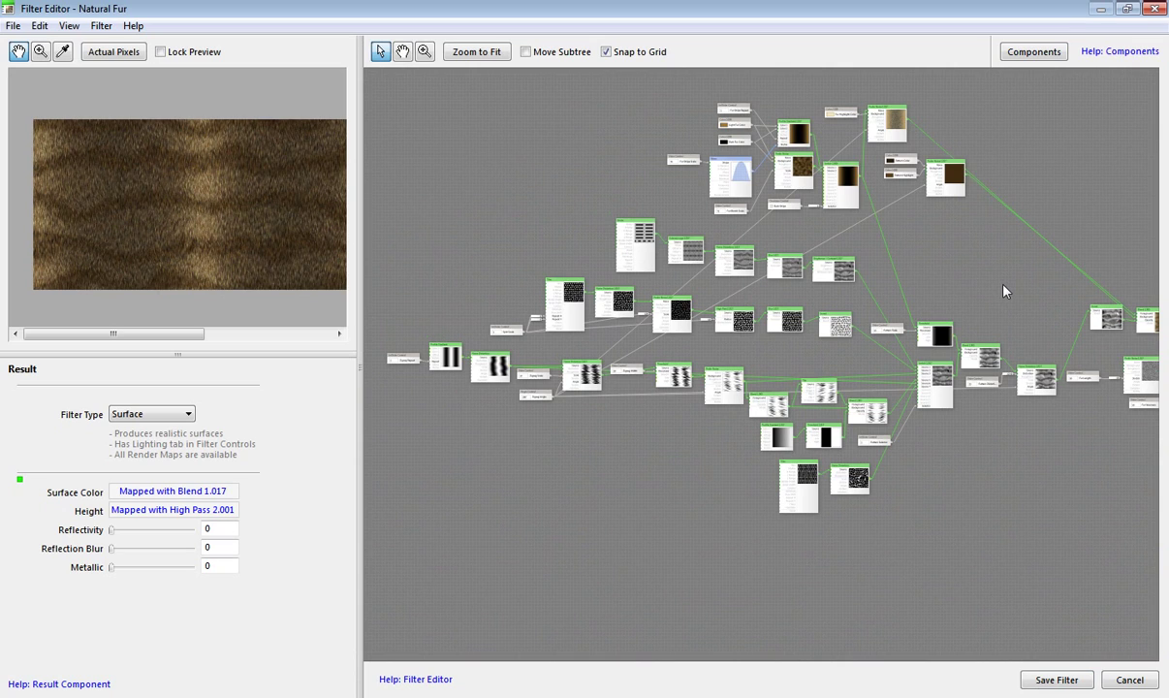
drag(1004, 289, 738, 281)
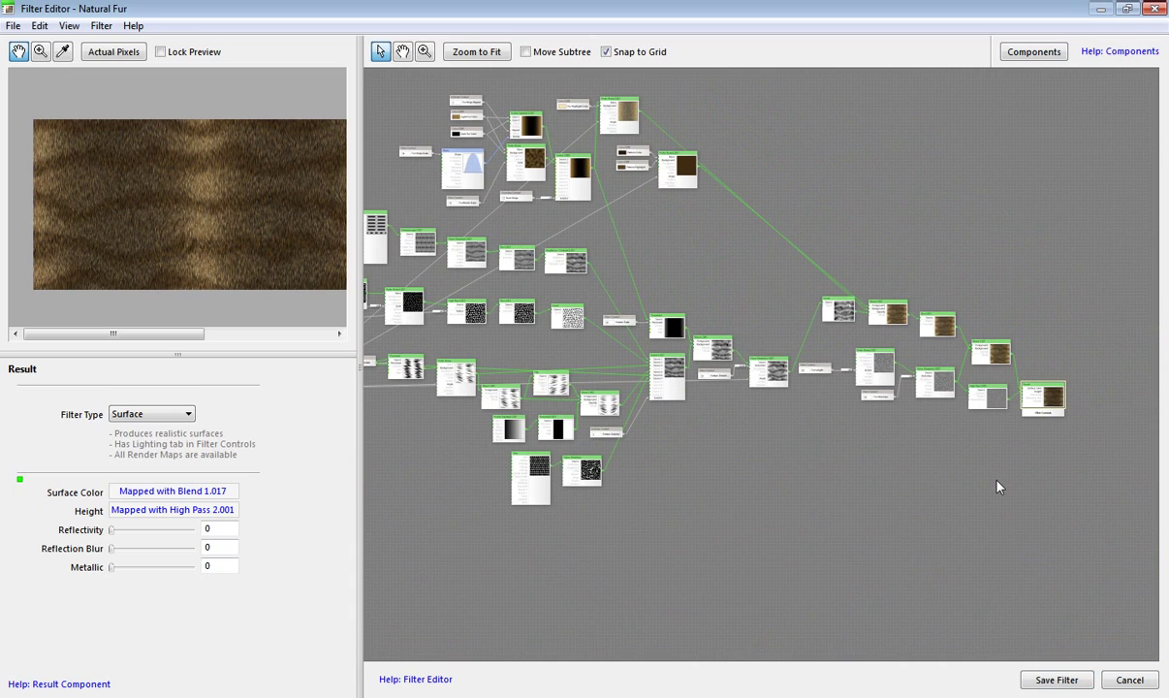
drag(994, 483, 725, 478)
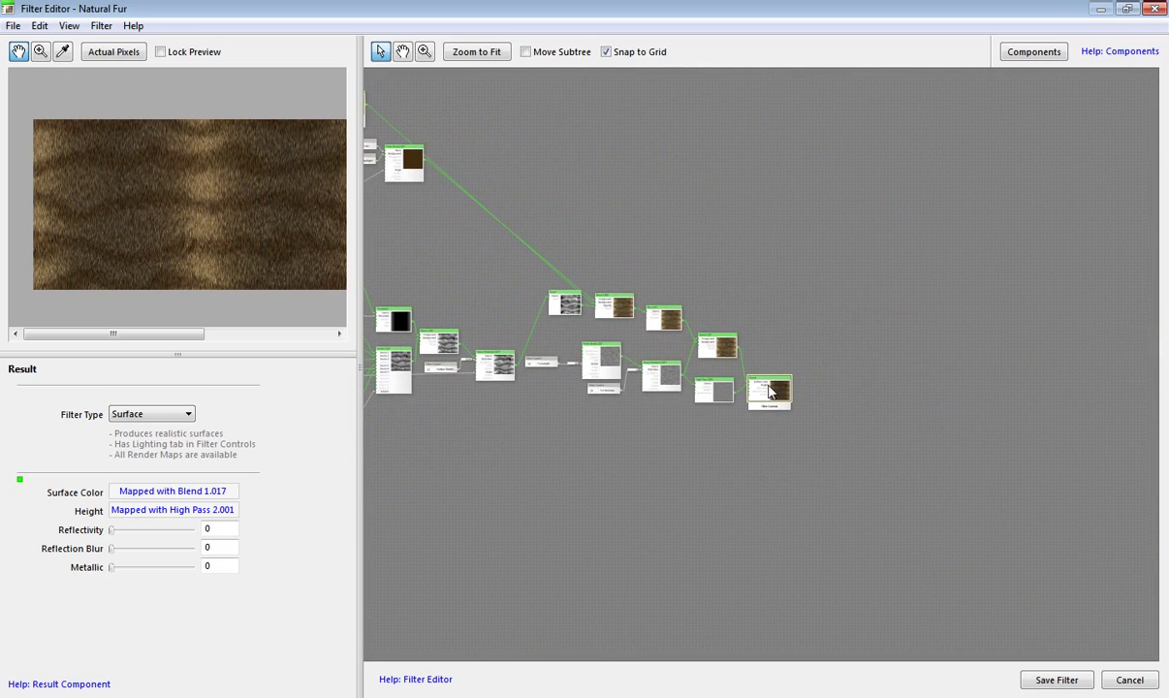
drag(775, 384, 893, 360)
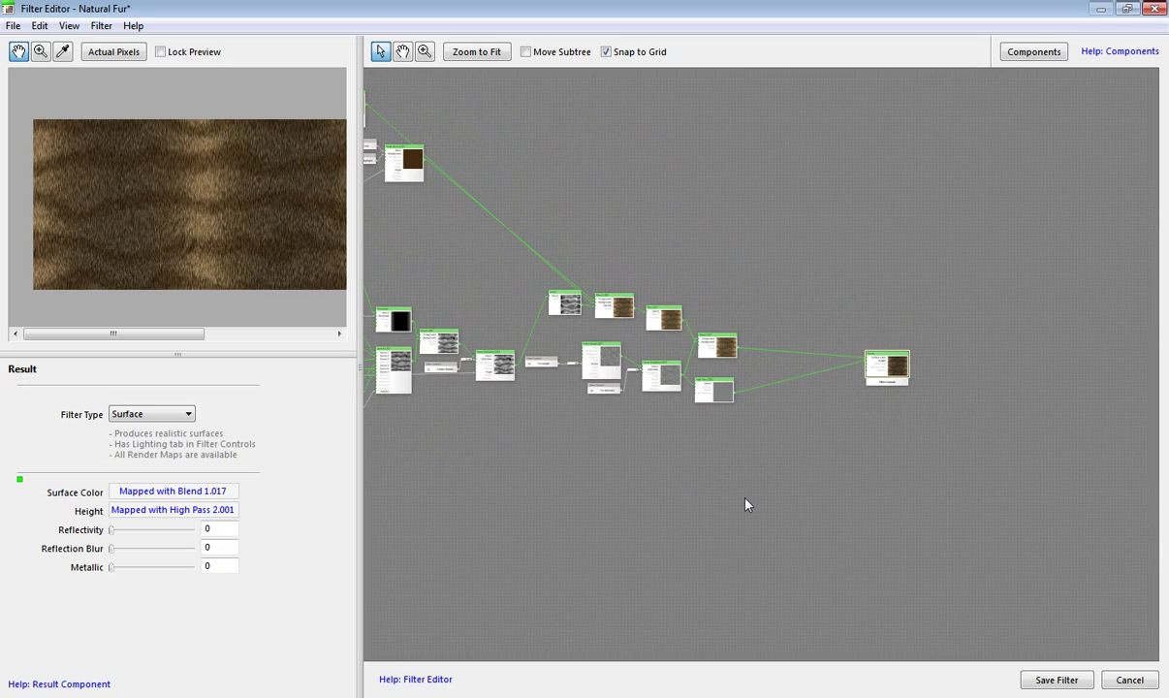
Add an external Image component to the workspace and place it above and right of the final Blend component
scroll(818, 458, up, 4)
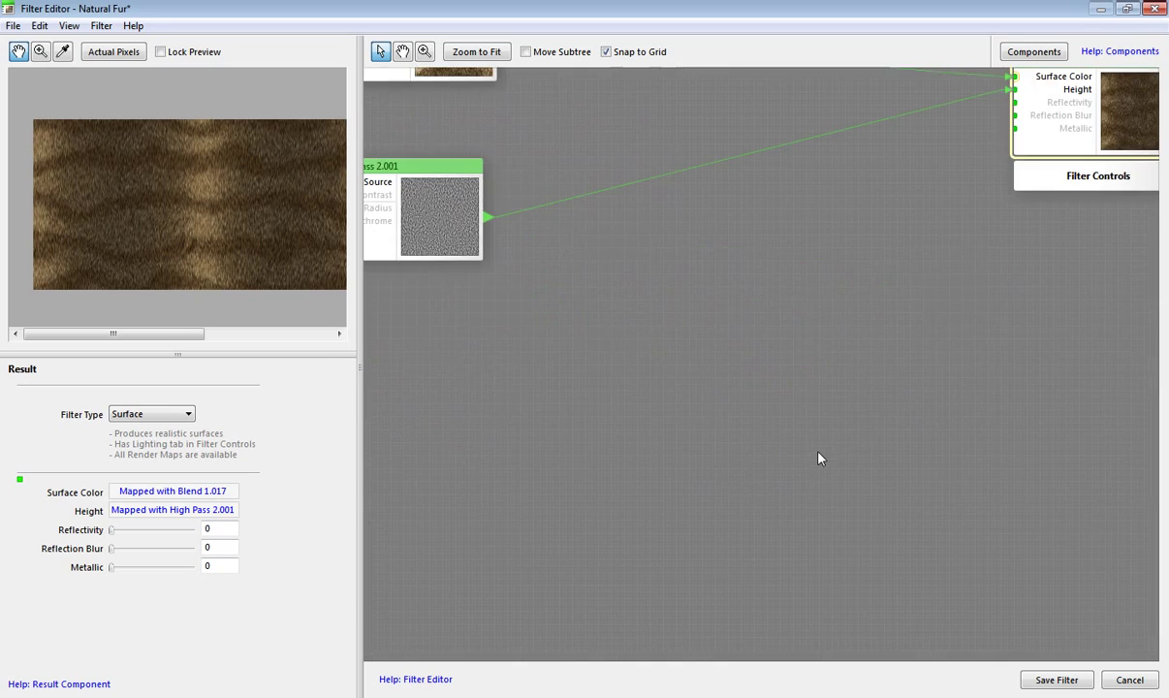
drag(859, 404, 770, 621)
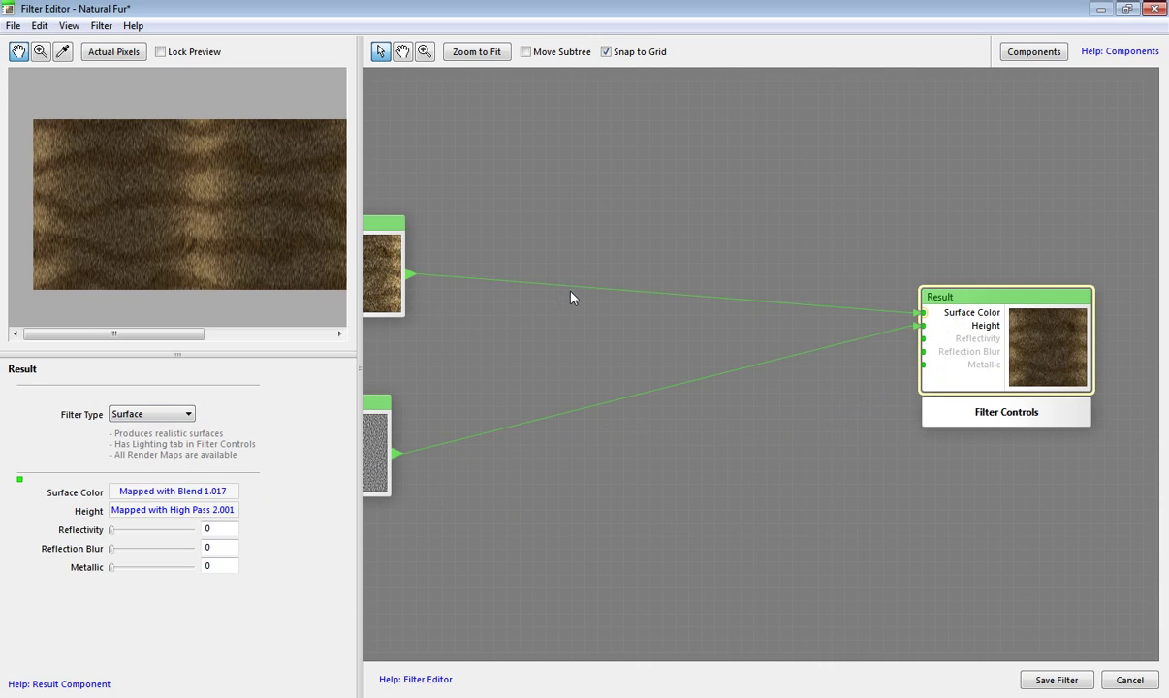
drag(613, 242, 685, 291)
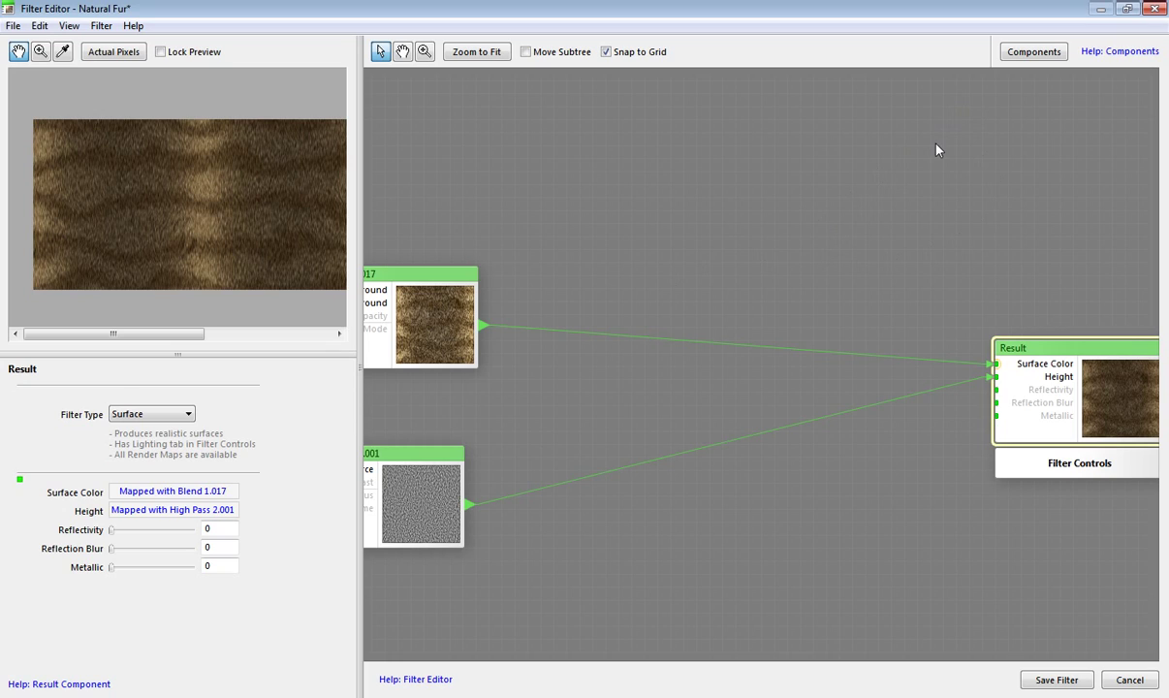
click(1035, 54)
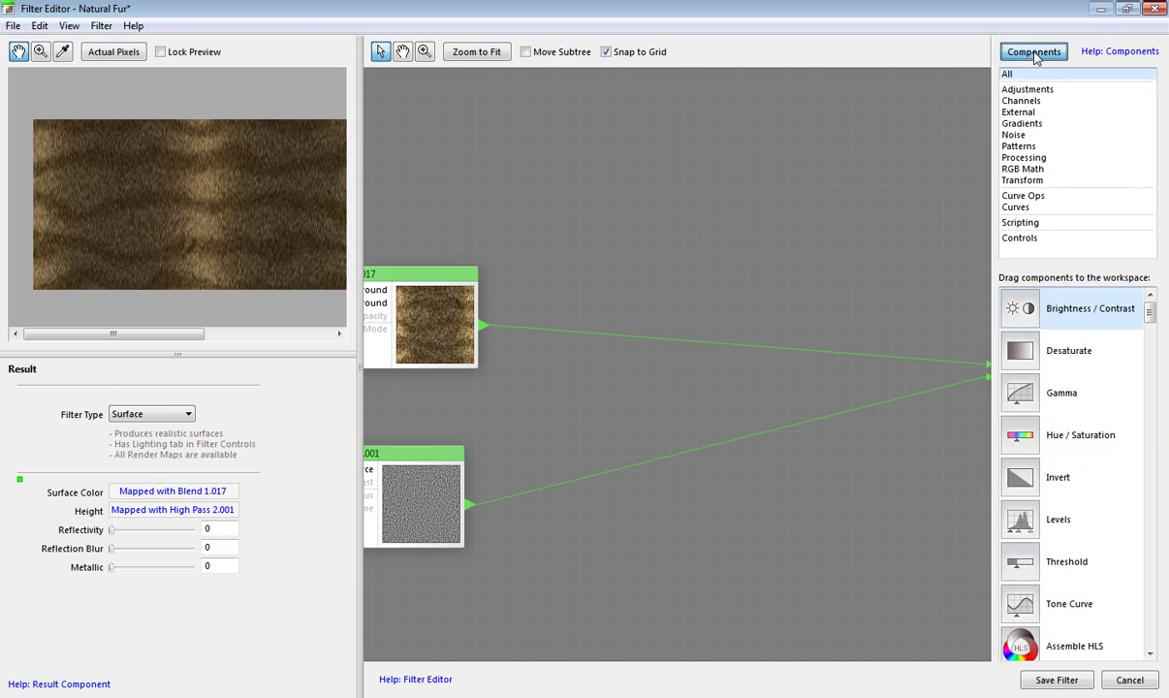
click(1020, 113)
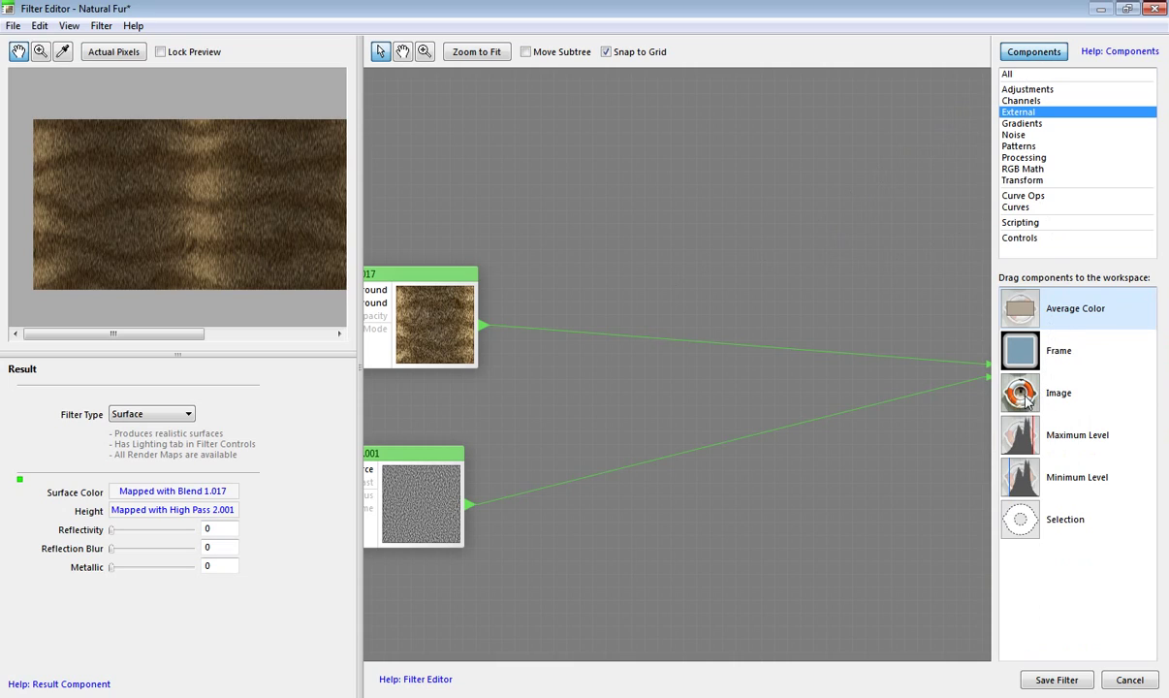
drag(1026, 399, 717, 182)
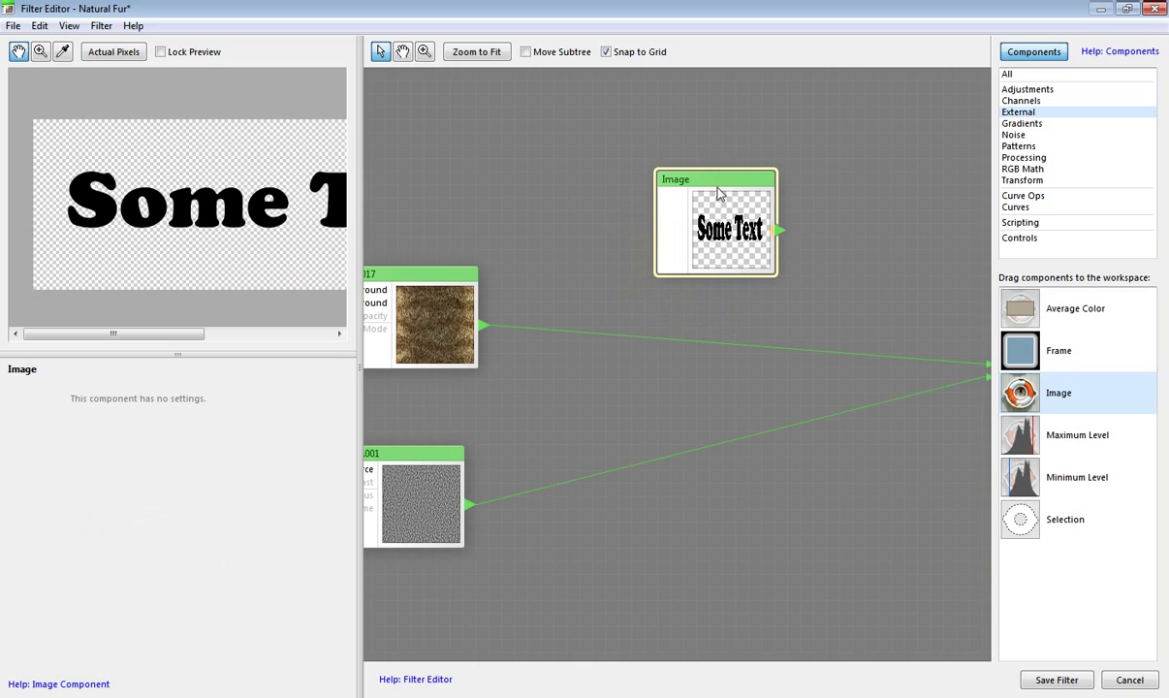
drag(718, 194, 631, 167)
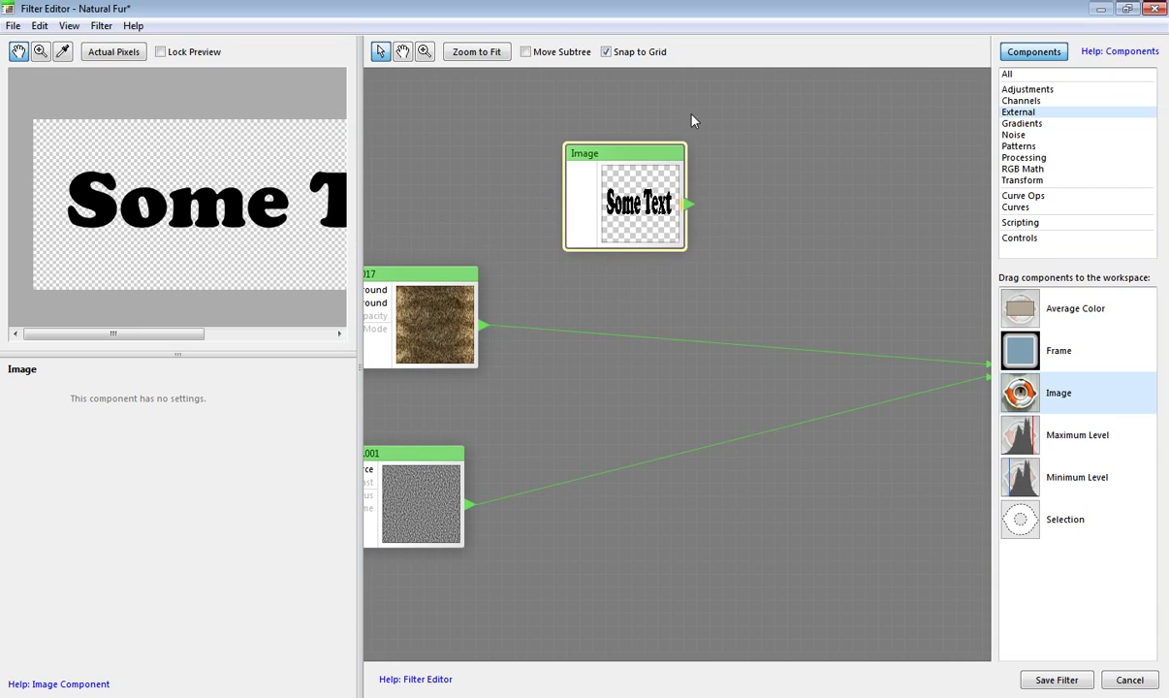
drag(658, 152, 618, 139)
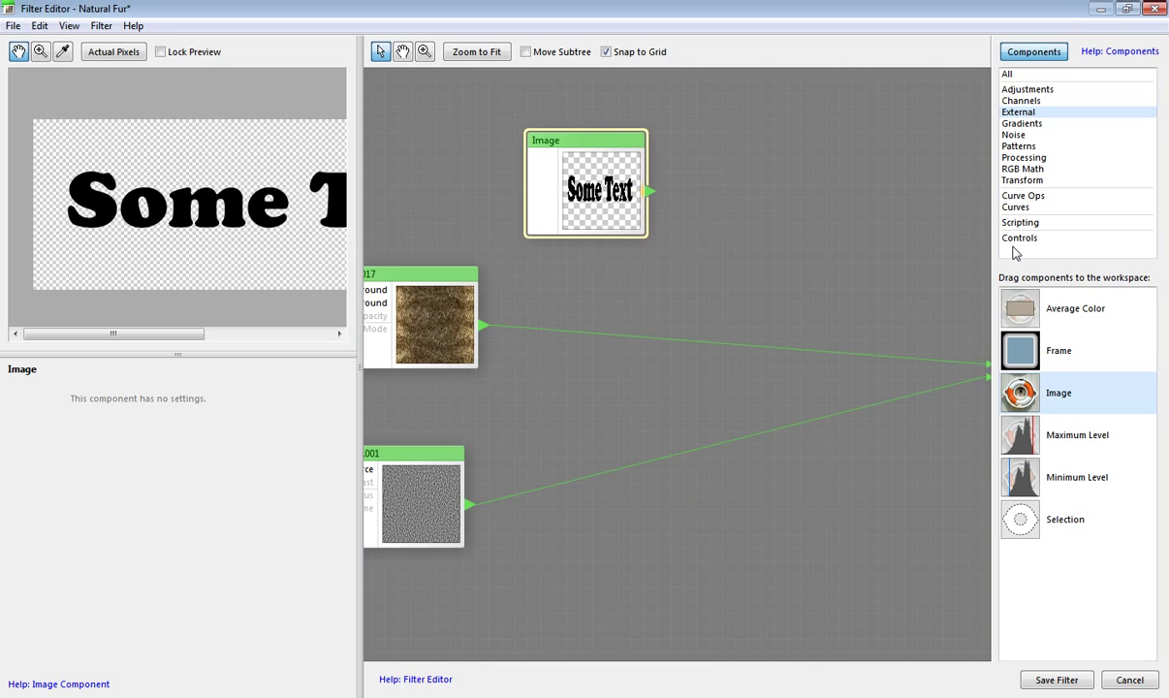
mouse_move(608, 144)
mouse_down()
mouse_move(629, 130)
mouse_move(620, 160)
mouse_up()
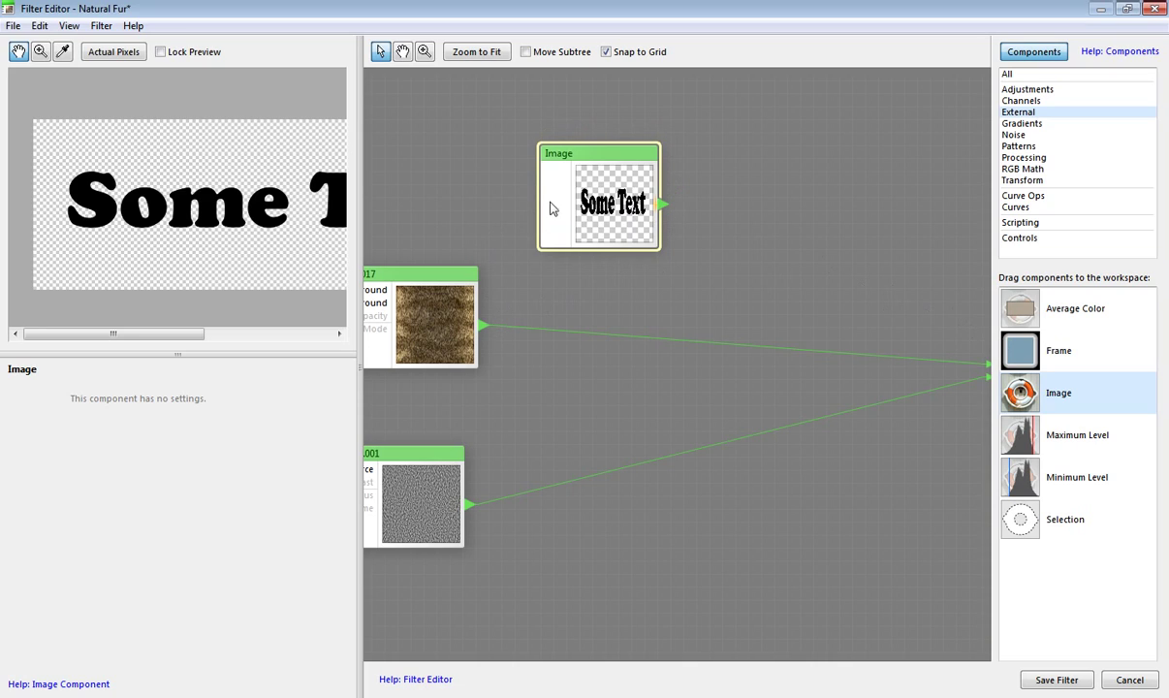
drag(639, 155, 600, 102)
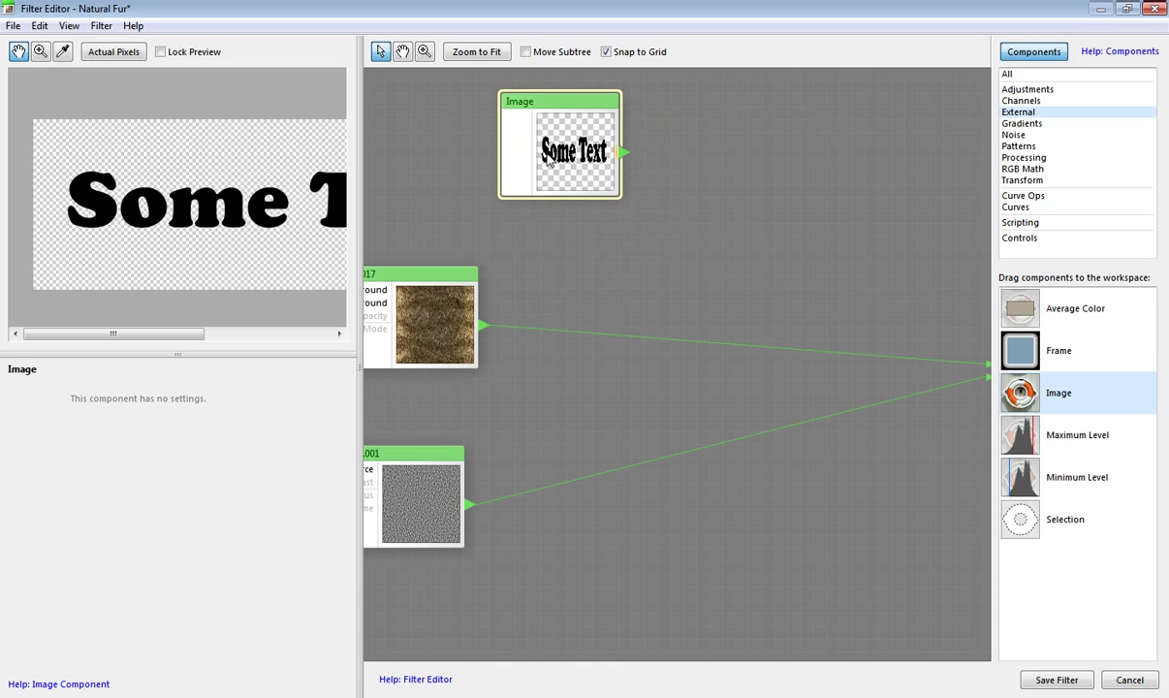
Add an Invert adjustment component to the right of the Image component
click(1032, 89)
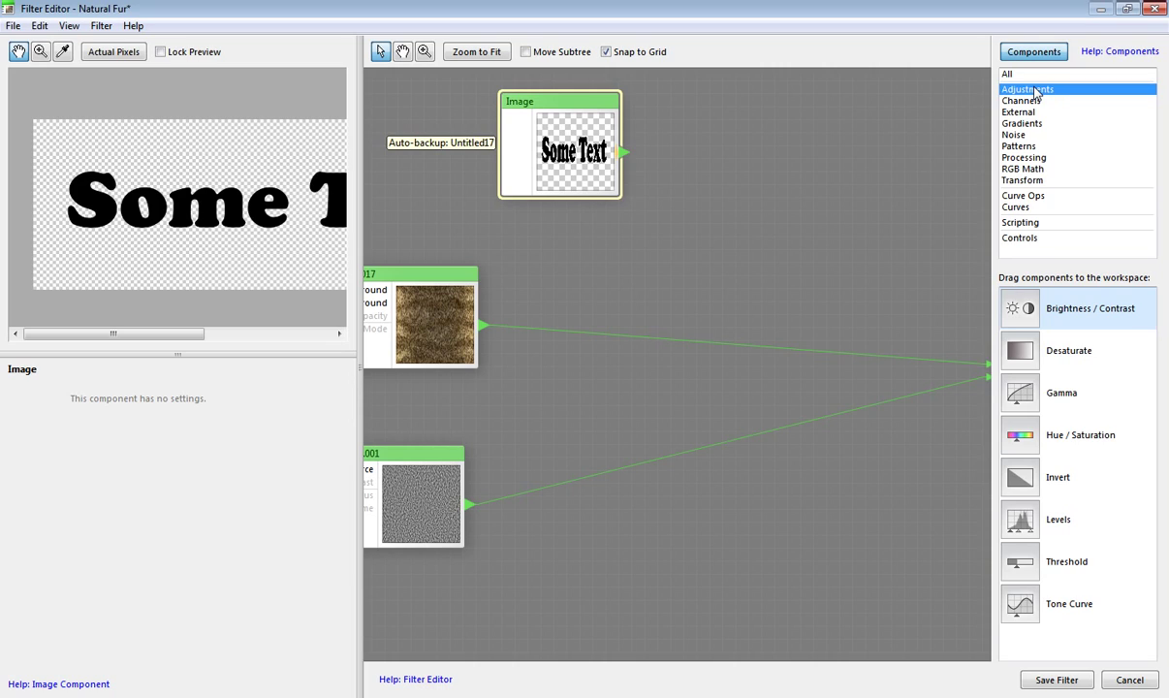
click(1024, 483)
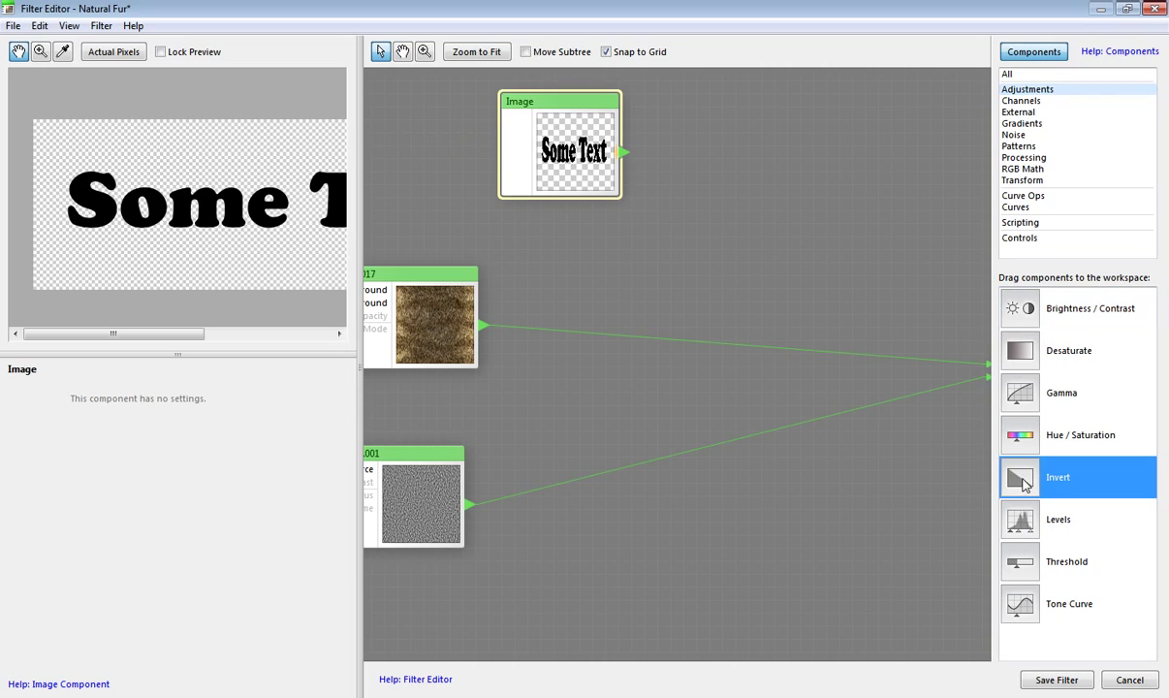
drag(730, 147, 779, 117)
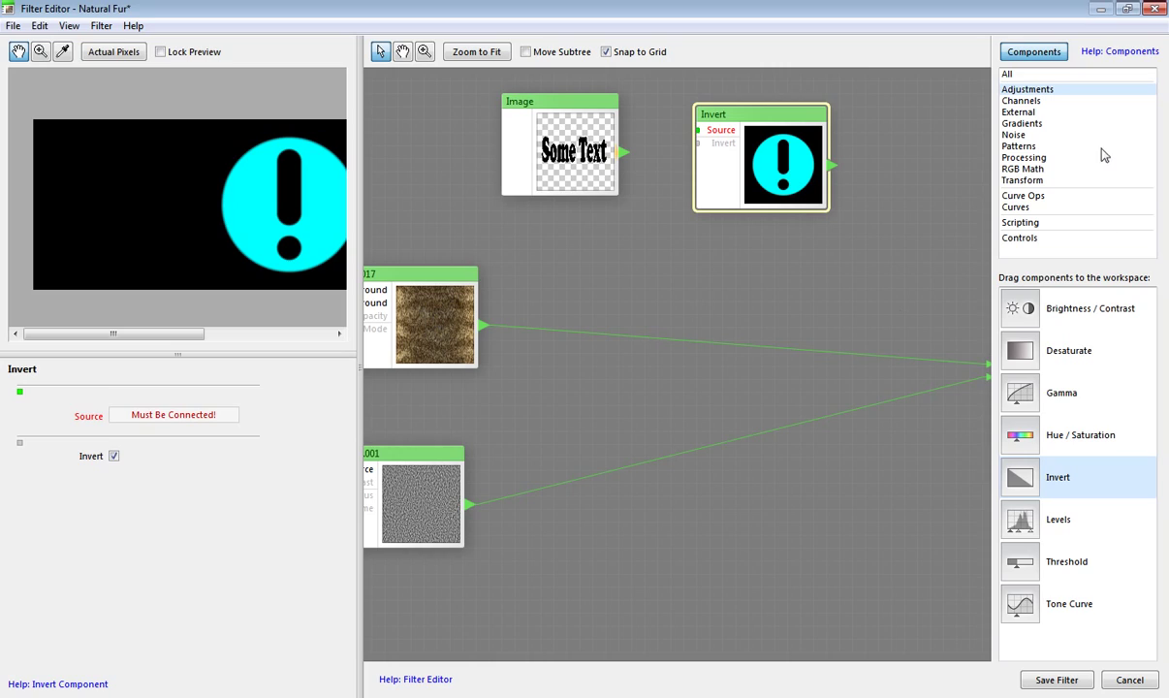
Add a Set Alpha channel component to the right of the Invert component
click(1041, 101)
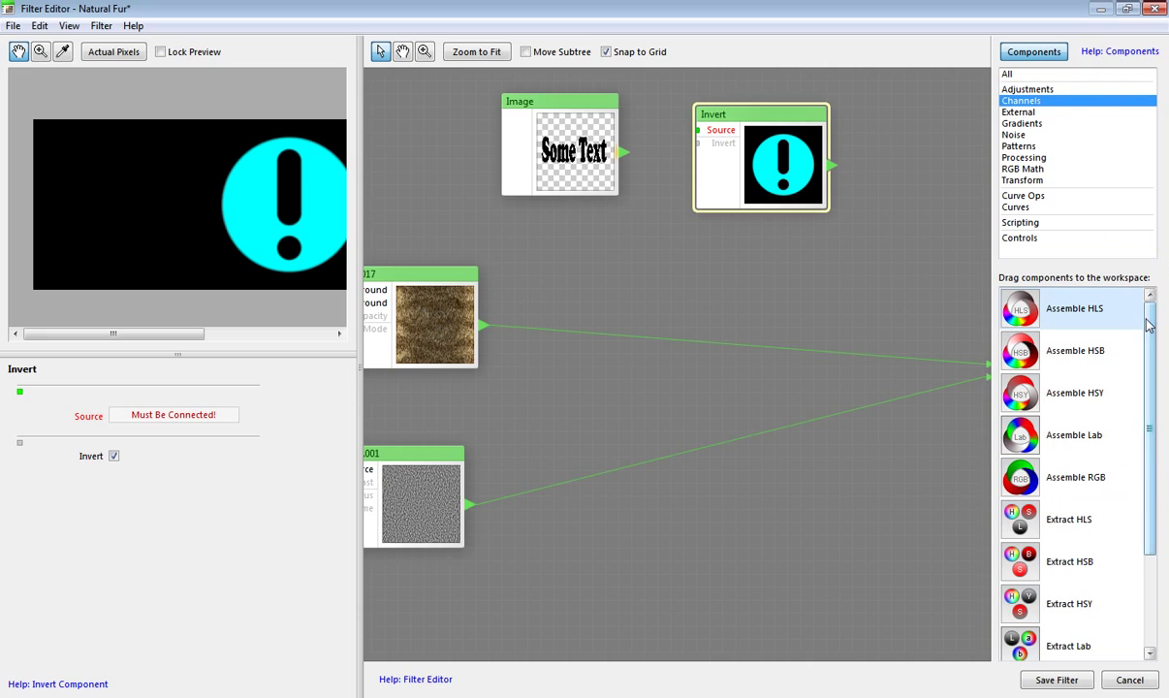
scroll(1095, 465, down, 3)
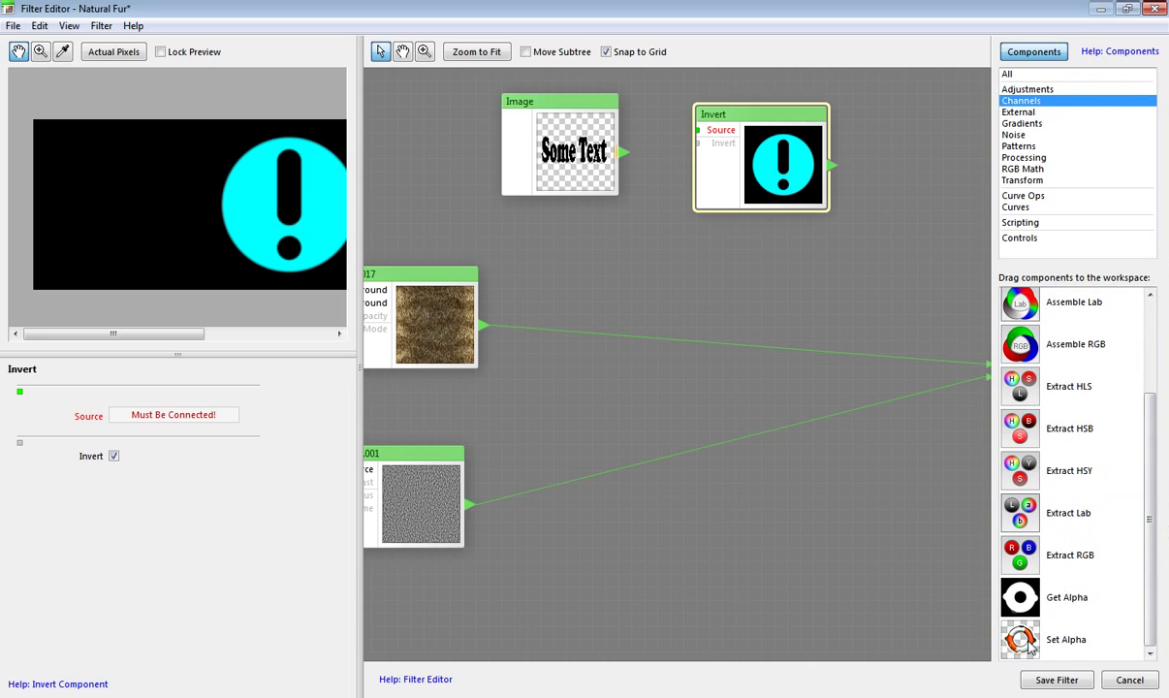
drag(1036, 632, 921, 185)
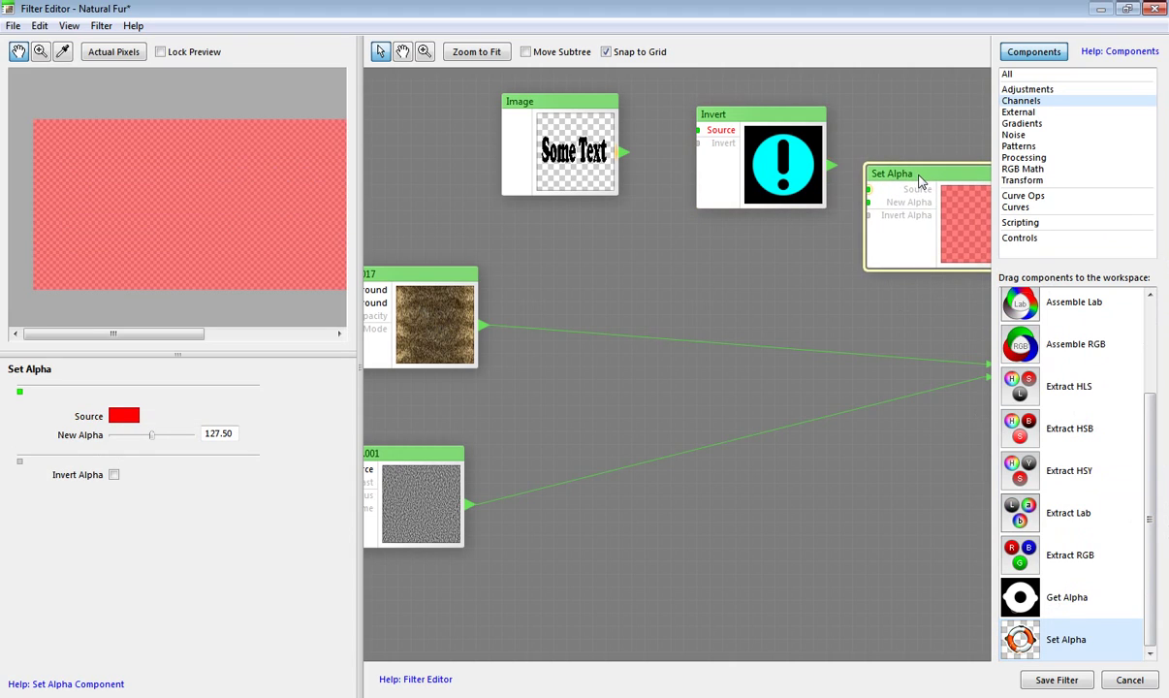
Line up the Invert and Set Alpha components beside Image and connect Image's output to Invert's Source input
click(744, 122)
drag(744, 121, 721, 115)
drag(906, 182, 876, 121)
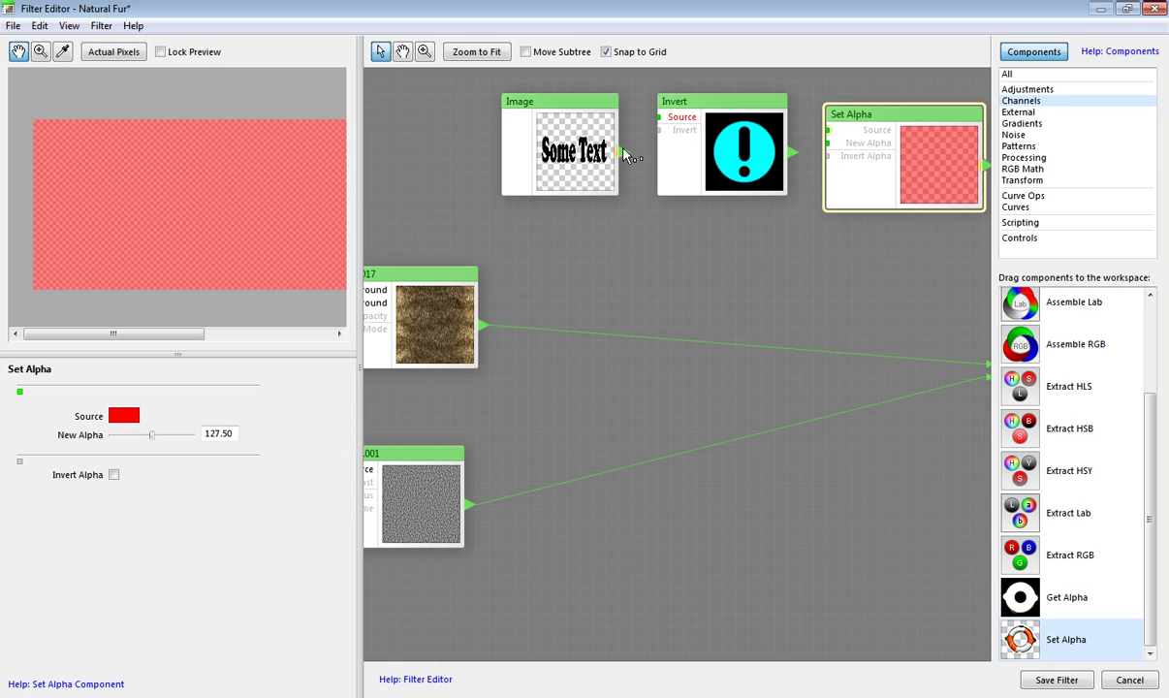
drag(624, 152, 659, 121)
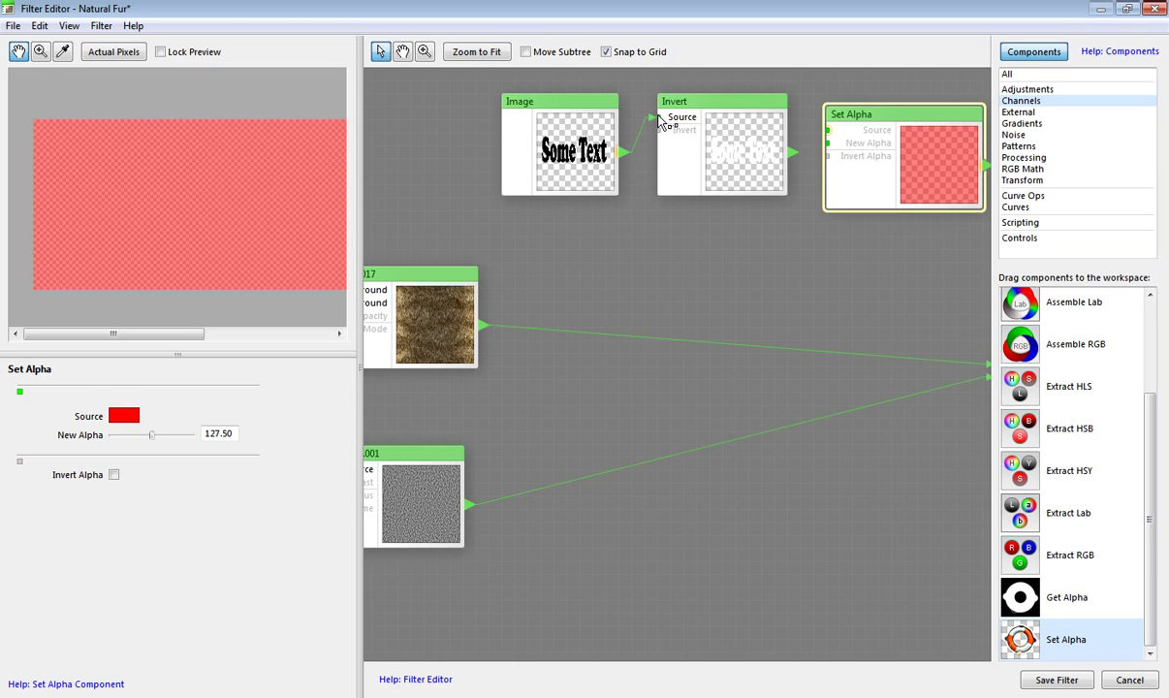
click(736, 161)
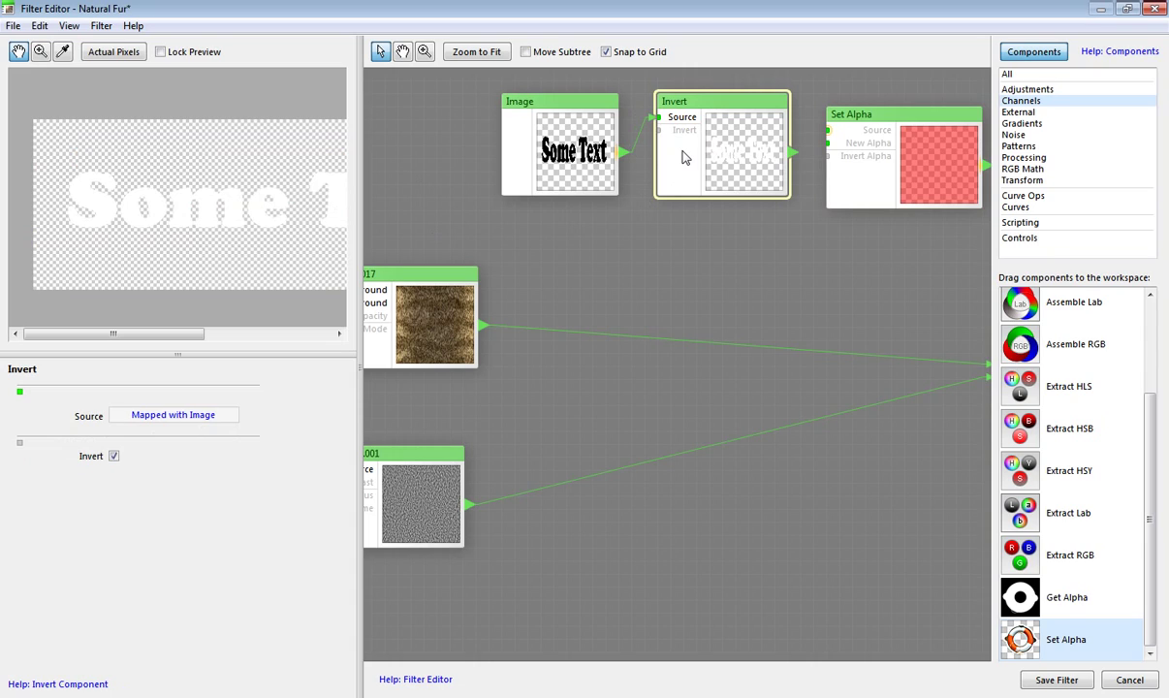
Move Image farther from Invert, connect Invert's output to Set Alpha's New Alpha, and reroute the final Blend's output from Surface Color to Set Alpha's Source
drag(594, 114, 552, 114)
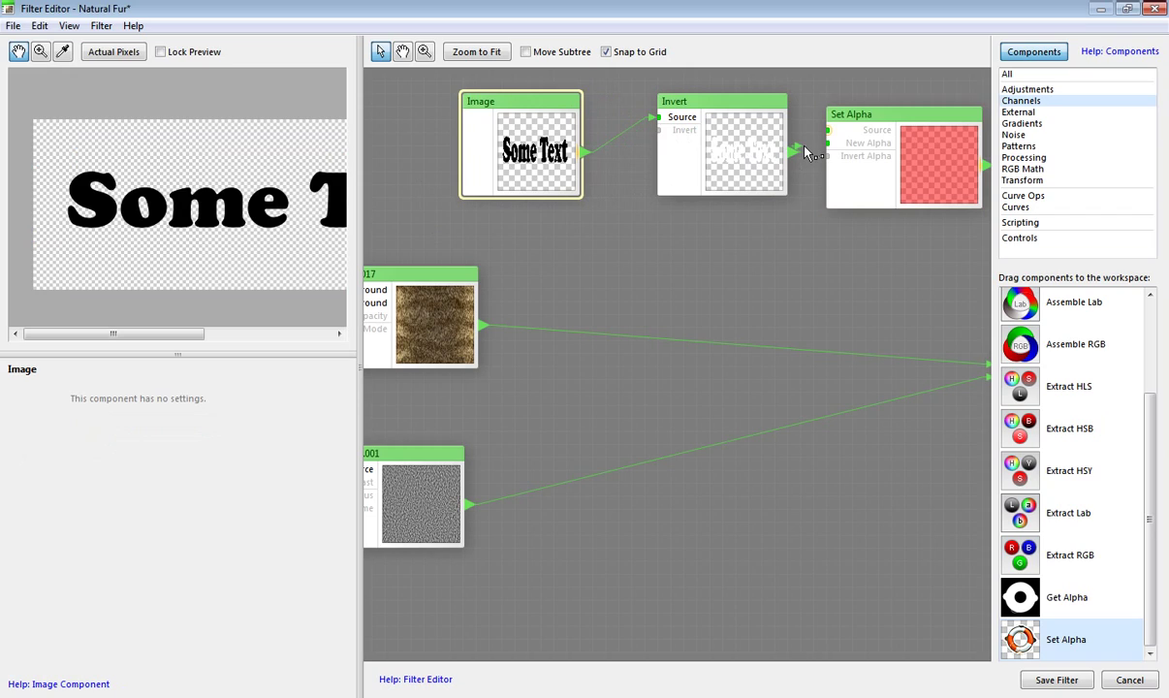
drag(789, 152, 827, 144)
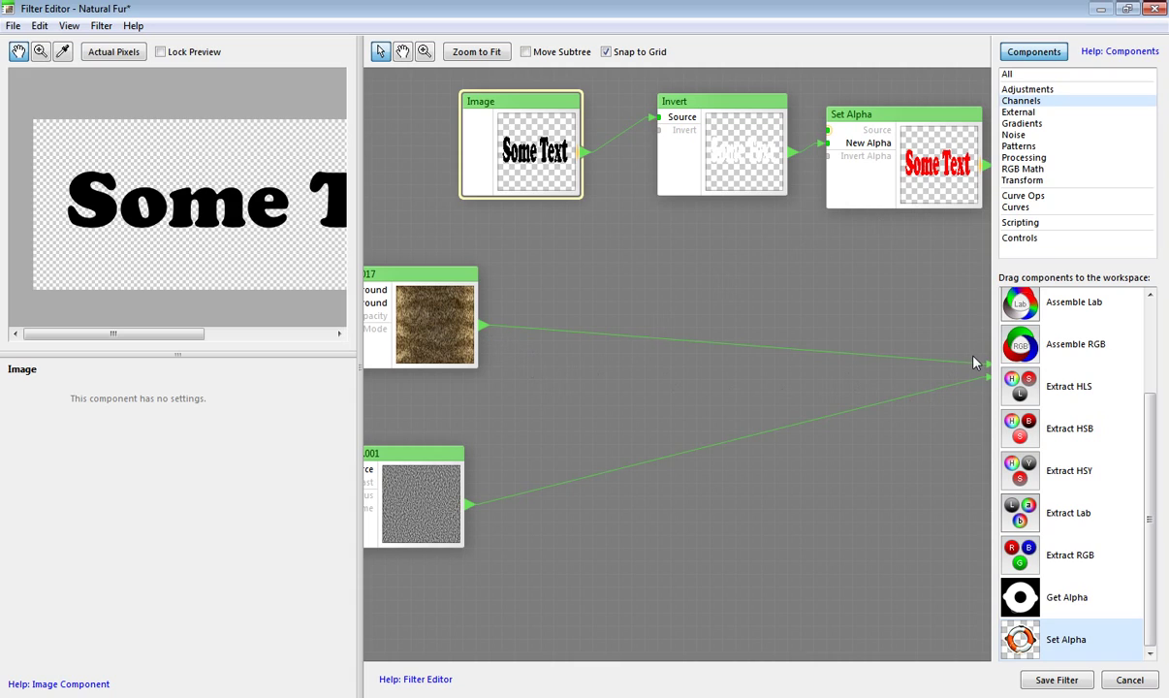
drag(932, 290, 814, 282)
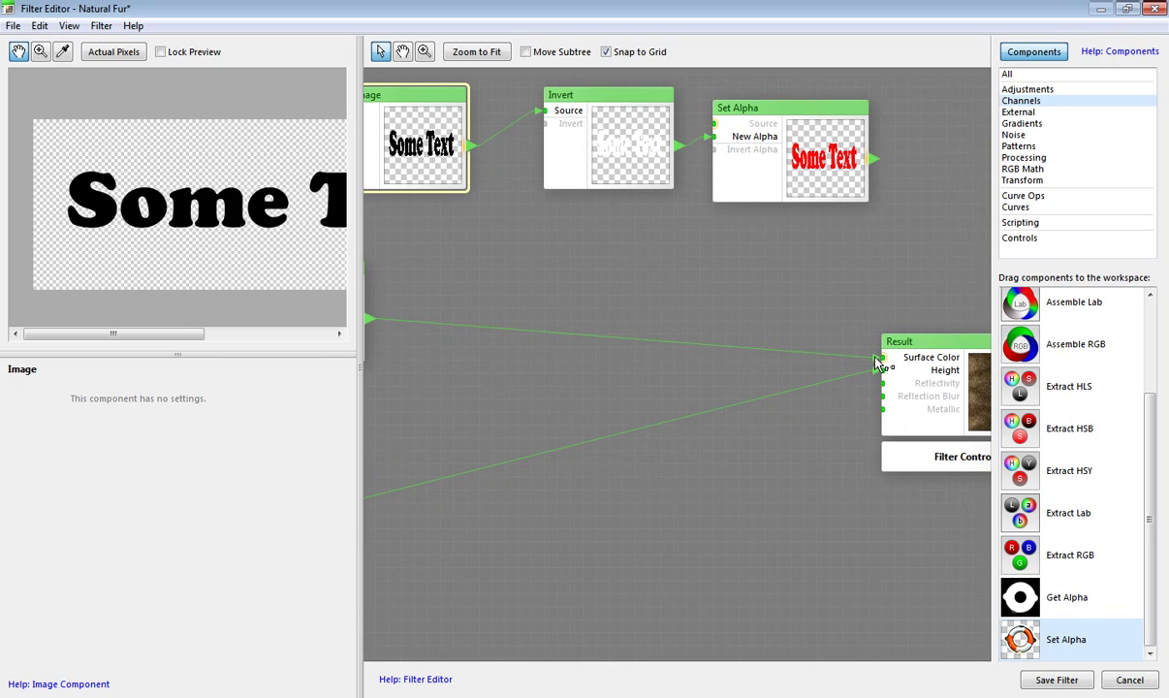
drag(877, 361, 726, 119)
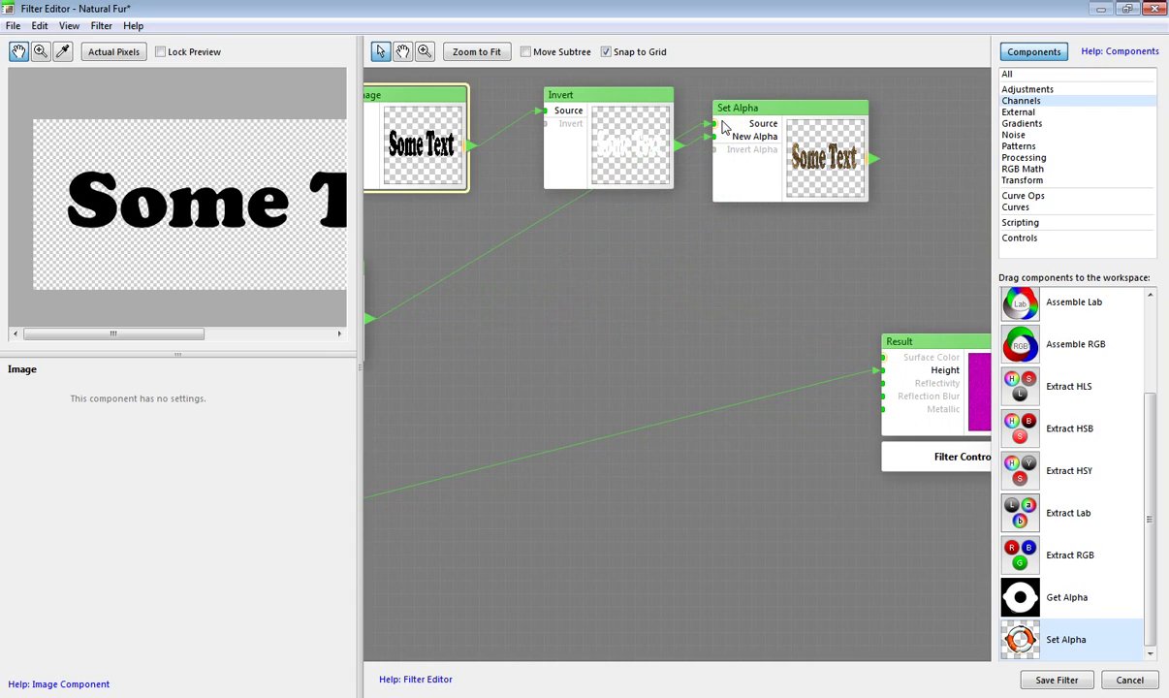
Connect Set Alpha's output to Result's Surface Color and rearrange Invert and Set Alpha so Set Alpha sits between Invert and Result
click(819, 172)
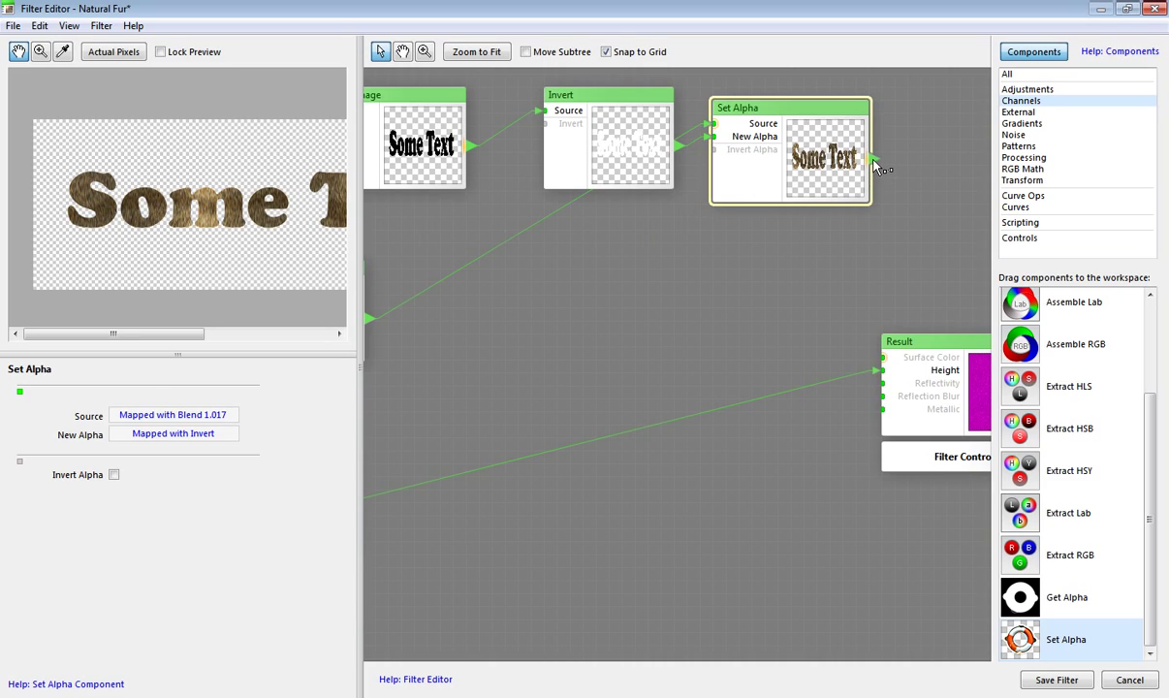
drag(873, 161, 884, 358)
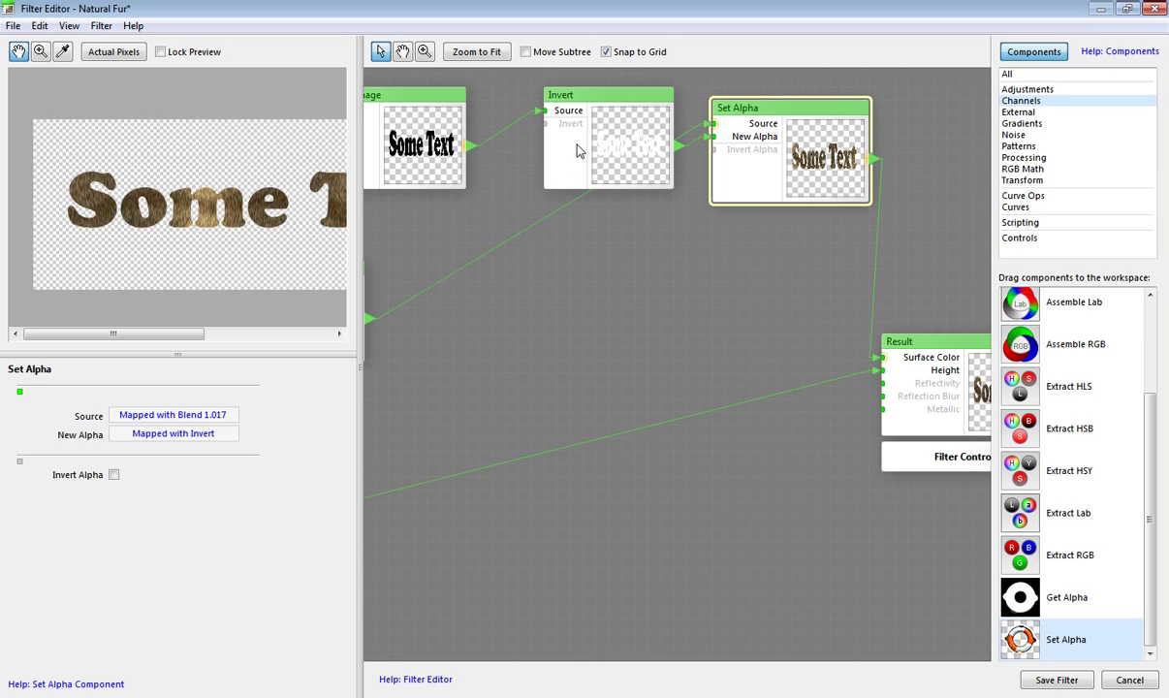
mouse_move(644, 103)
mouse_down()
mouse_move(616, 95)
mouse_move(625, 115)
mouse_up()
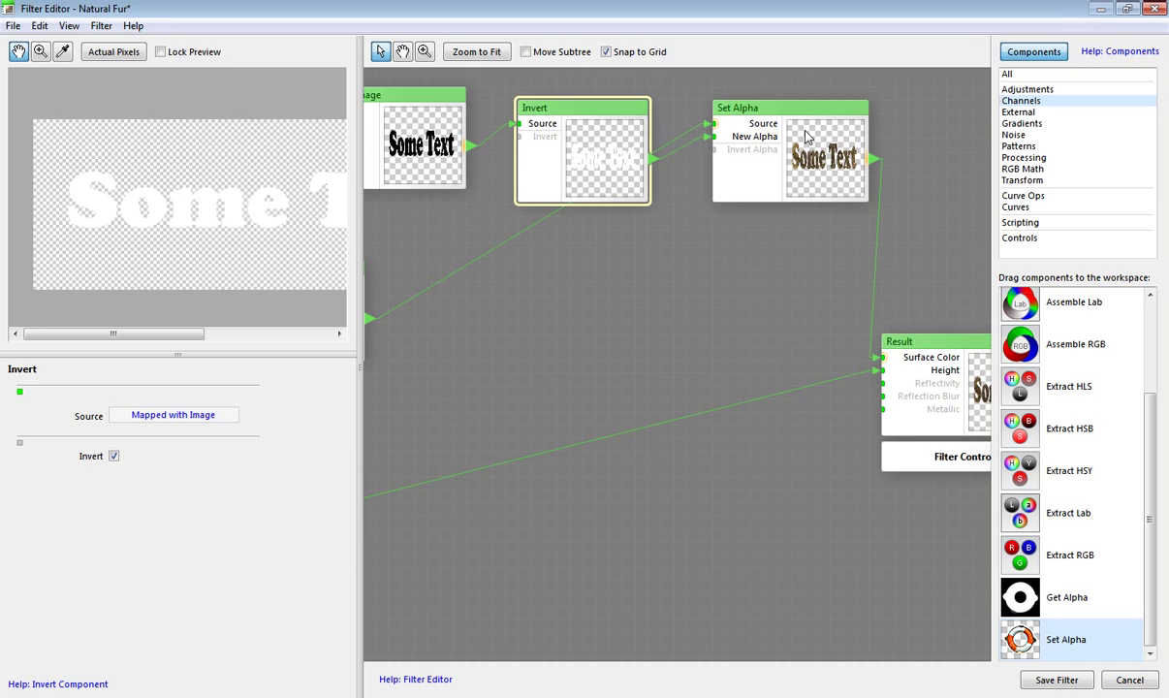
drag(757, 108, 802, 196)
drag(573, 108, 620, 109)
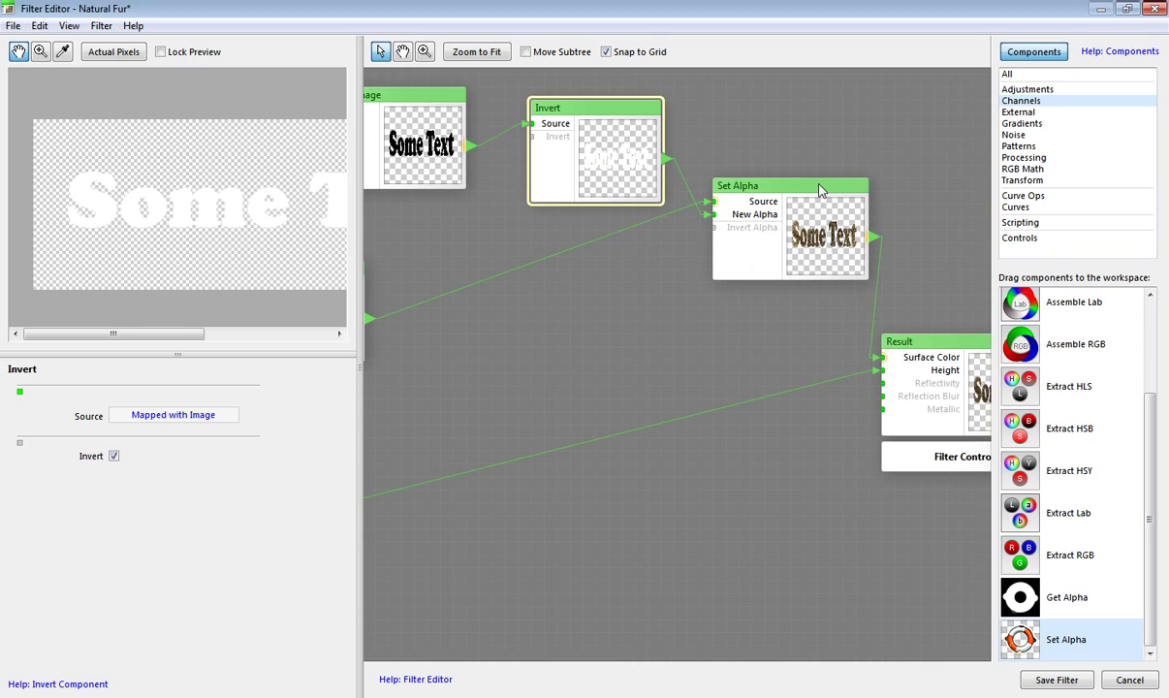
drag(812, 191, 796, 243)
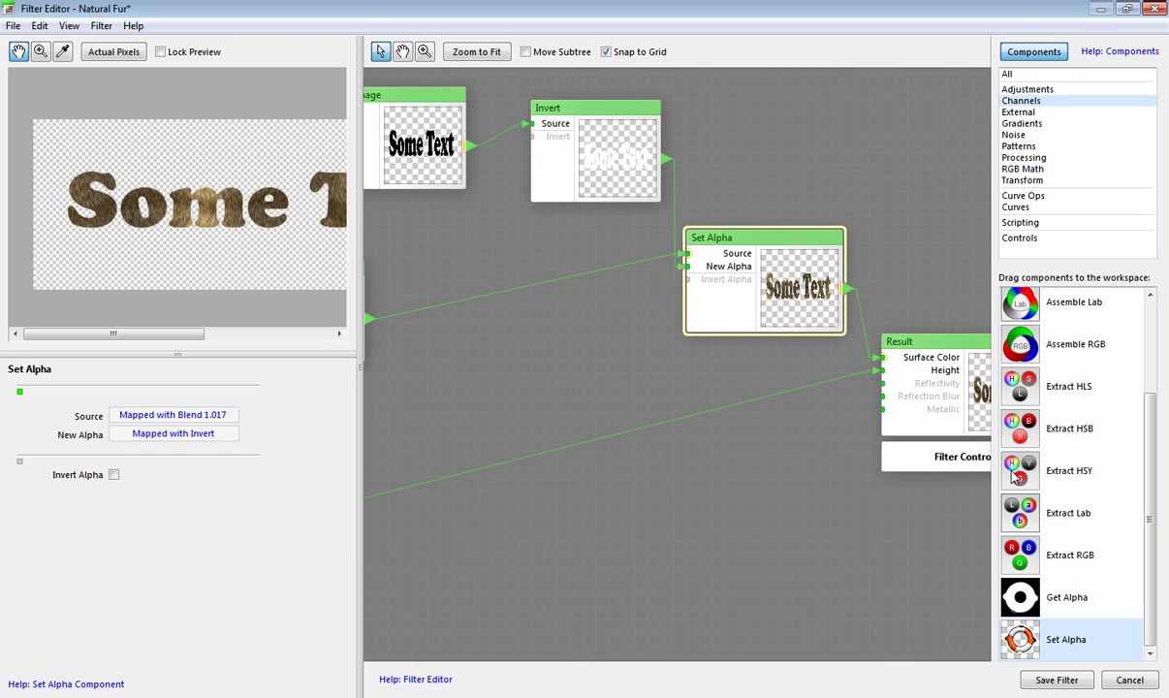
Save the modified filter under the name "Natural Fur for Xara"
click(1055, 681)
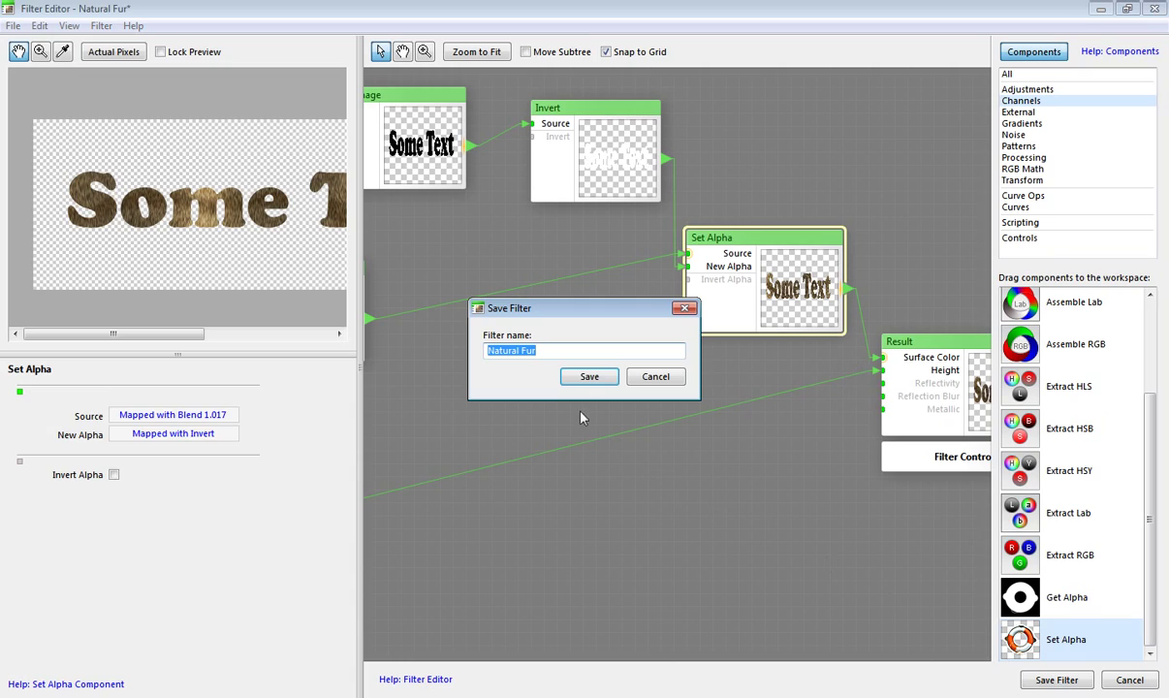
click(544, 352)
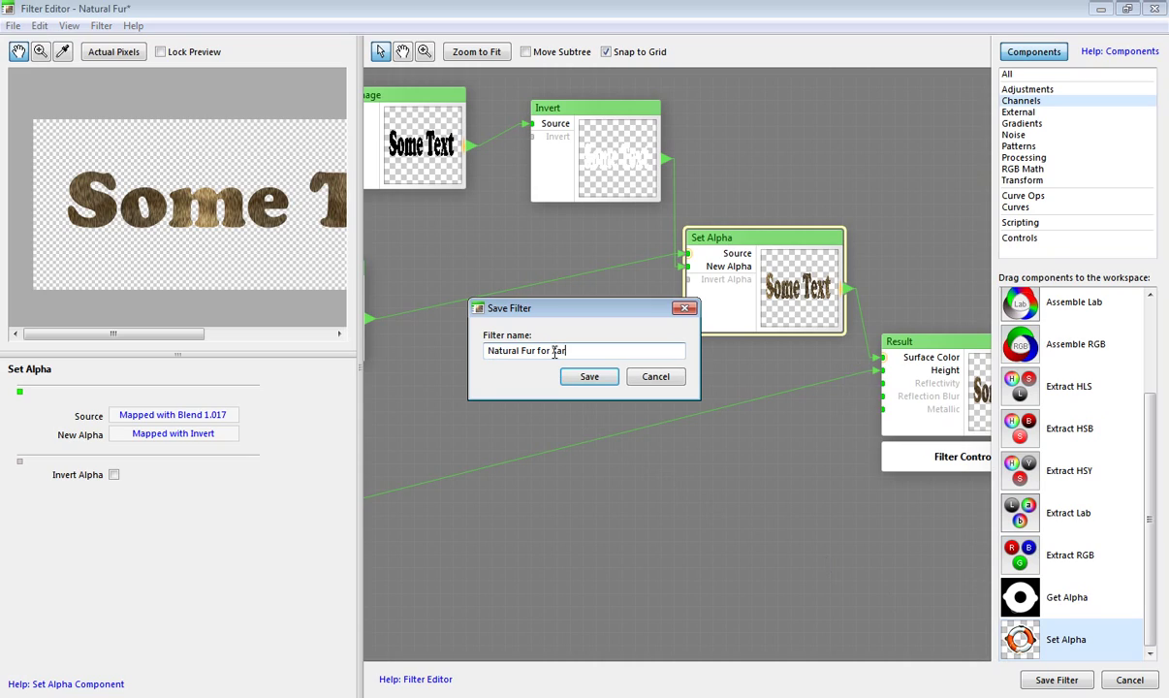
click(607, 382)
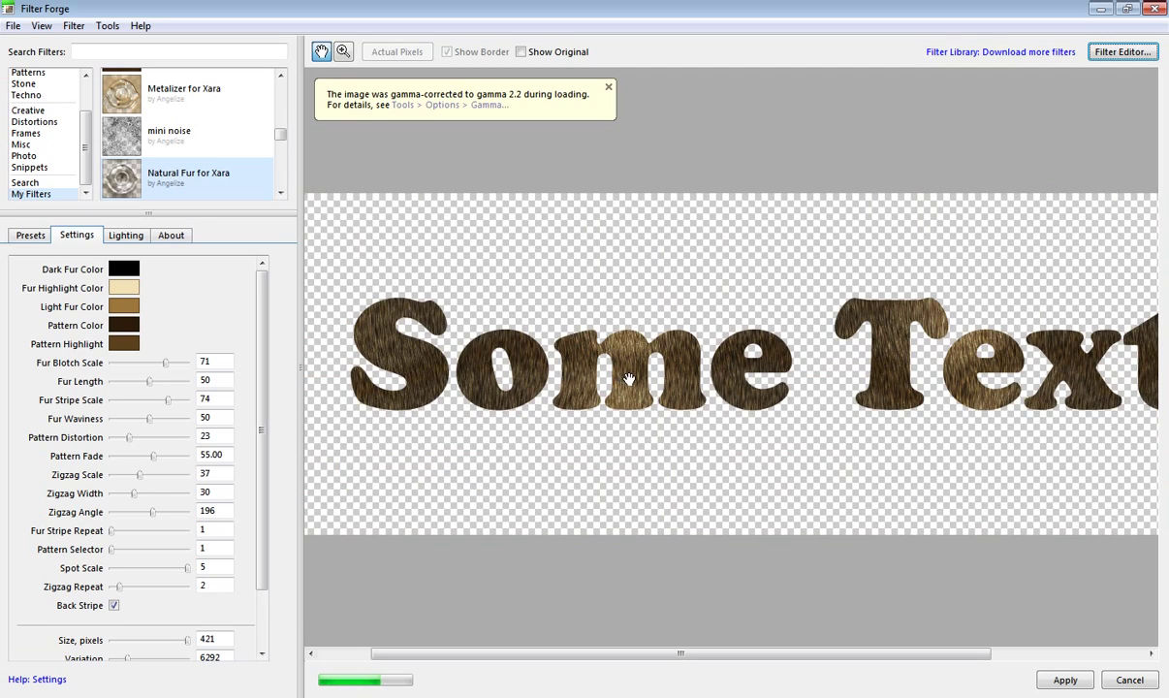
Look through the saved filter's presets and settings, and apply the filter to the text in Xara Designer
click(30, 238)
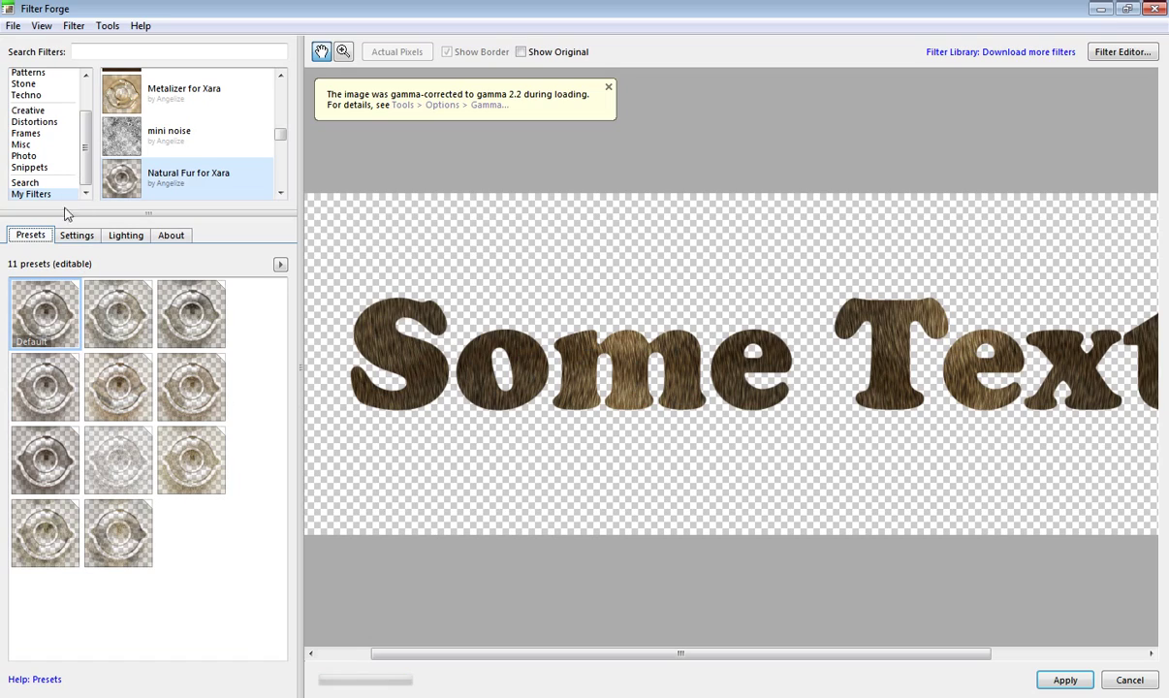
click(76, 236)
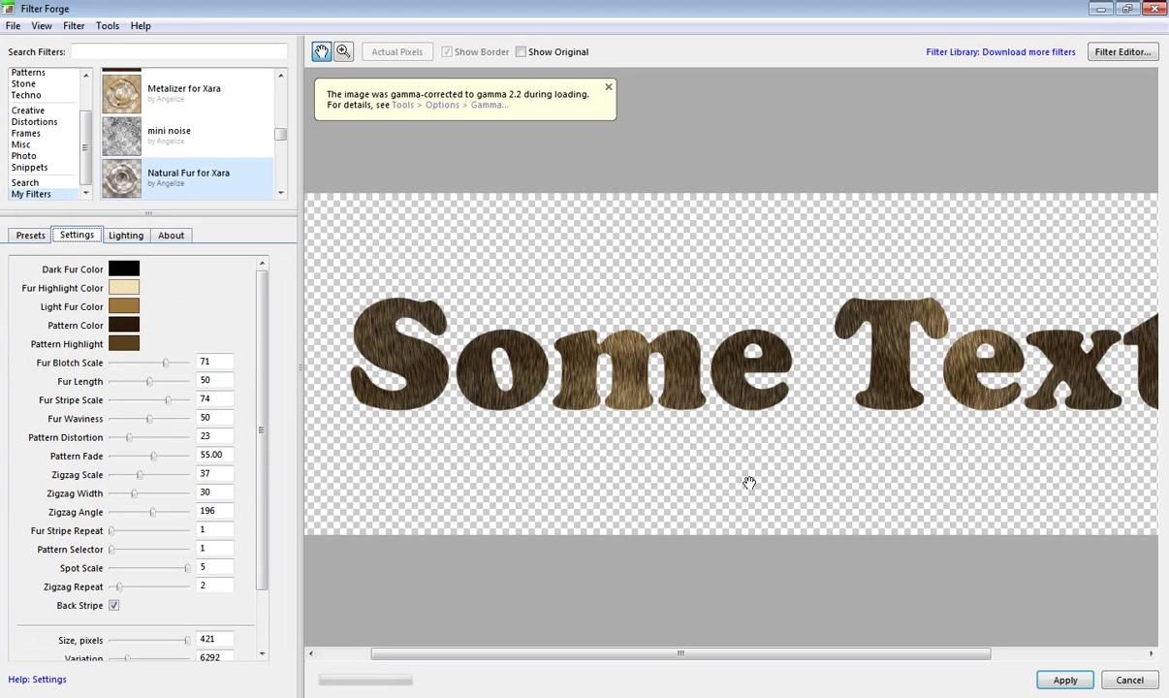
click(1066, 681)
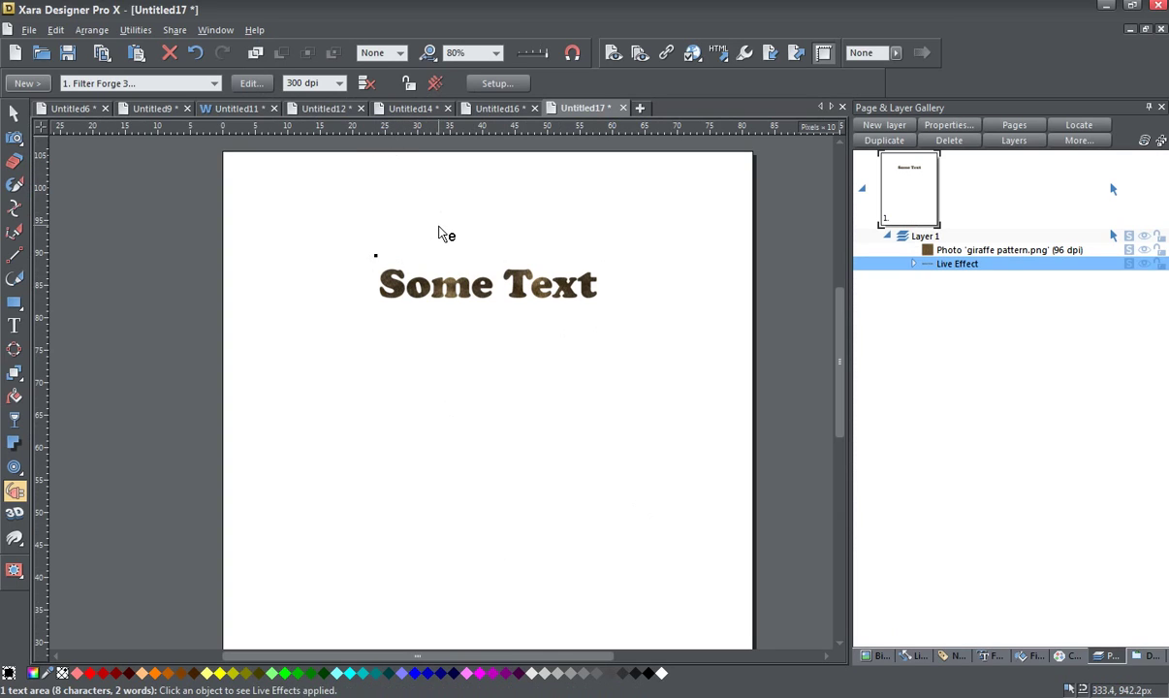
Lock the Filter Forge live effect on "Some Text" and move the text to about X 236 px, Y 765 px
click(409, 85)
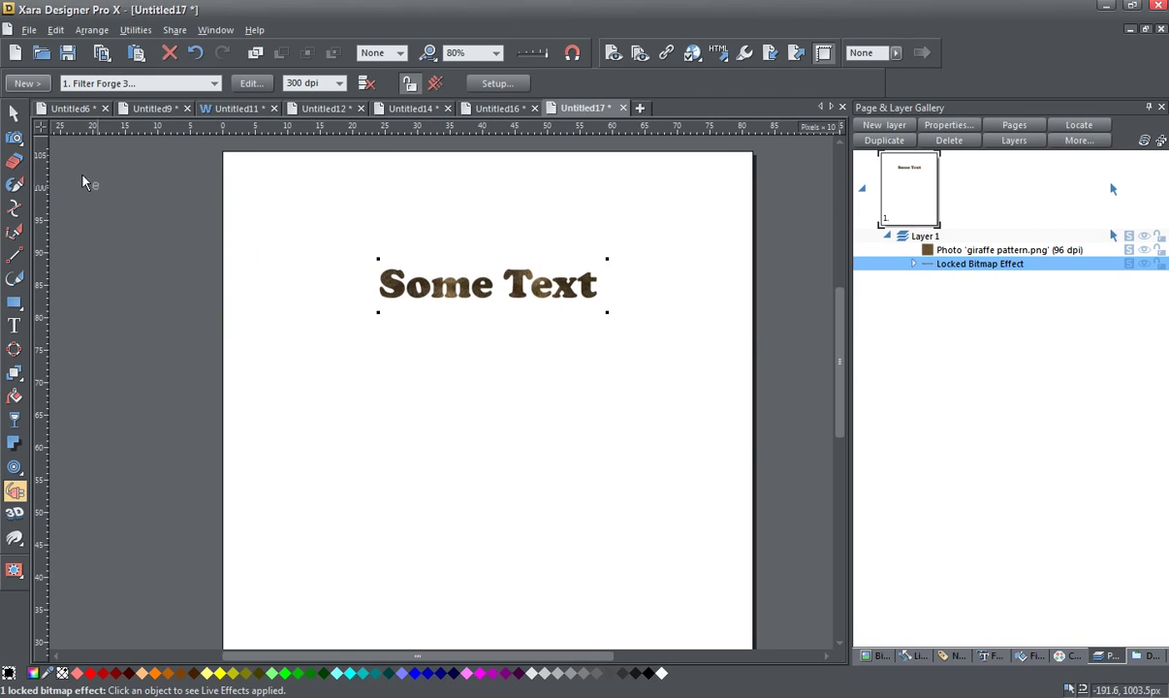
click(14, 113)
drag(454, 287, 449, 314)
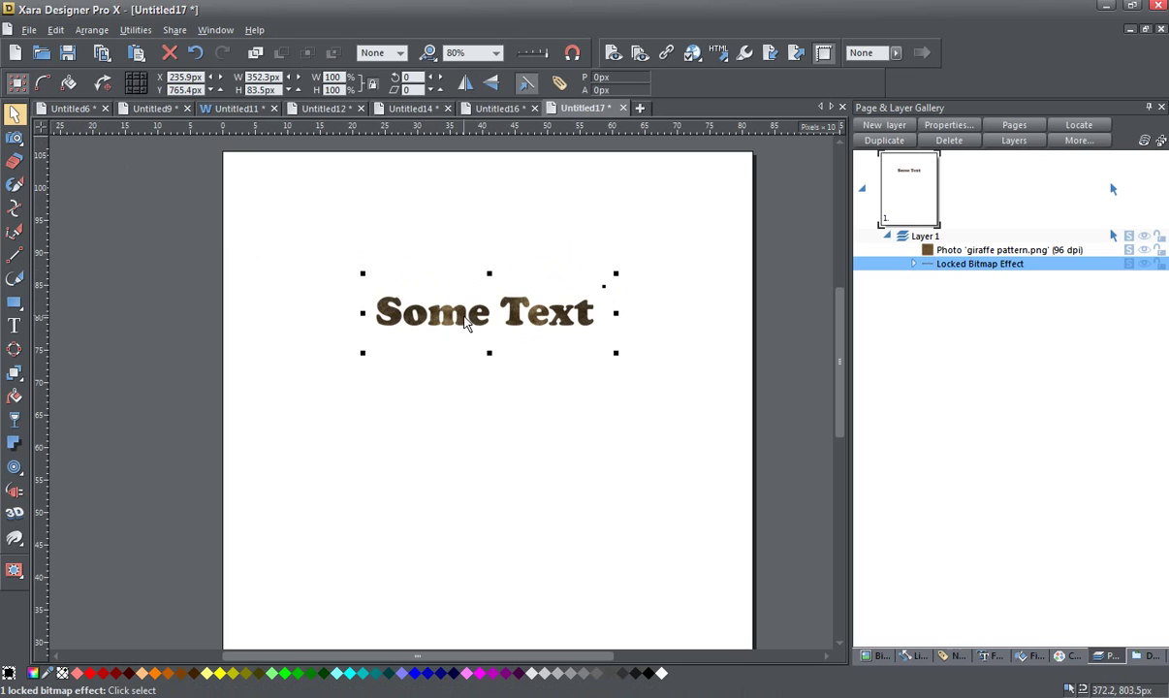
Examine the fur texture on "Some Text" up close and move the text to about X 187 px, Y 839 px
scroll(460, 319, up, 3)
scroll(464, 322, up, 1)
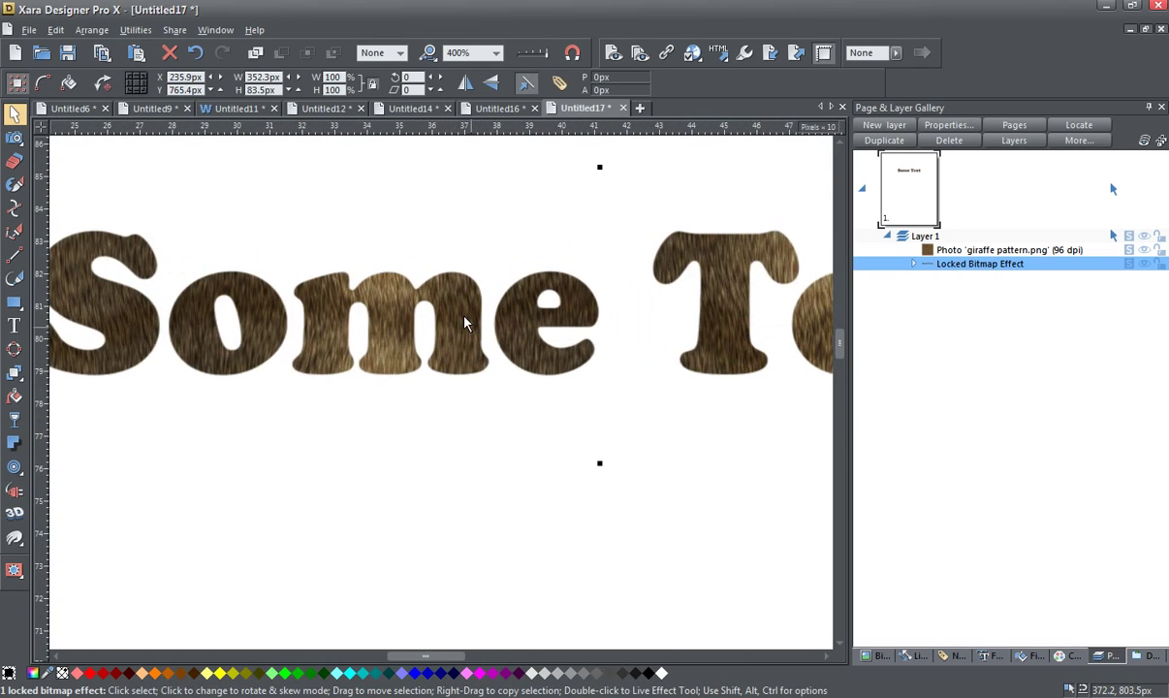
scroll(464, 323, down, 3)
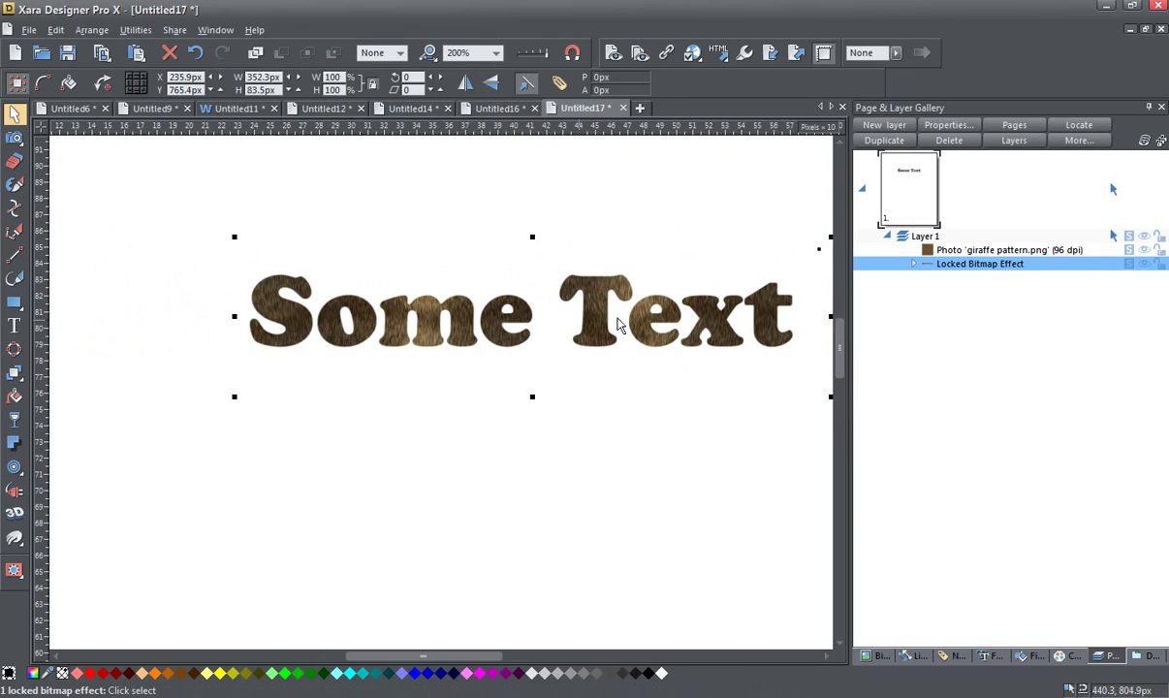
drag(774, 324, 708, 289)
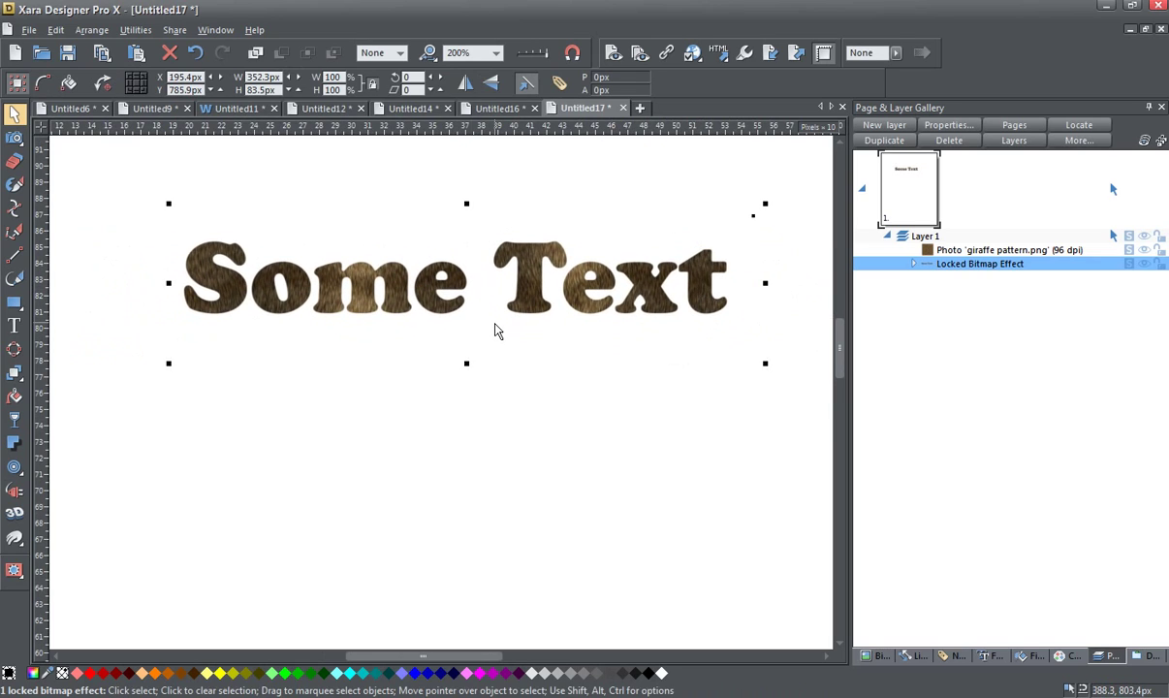
drag(495, 329, 492, 257)
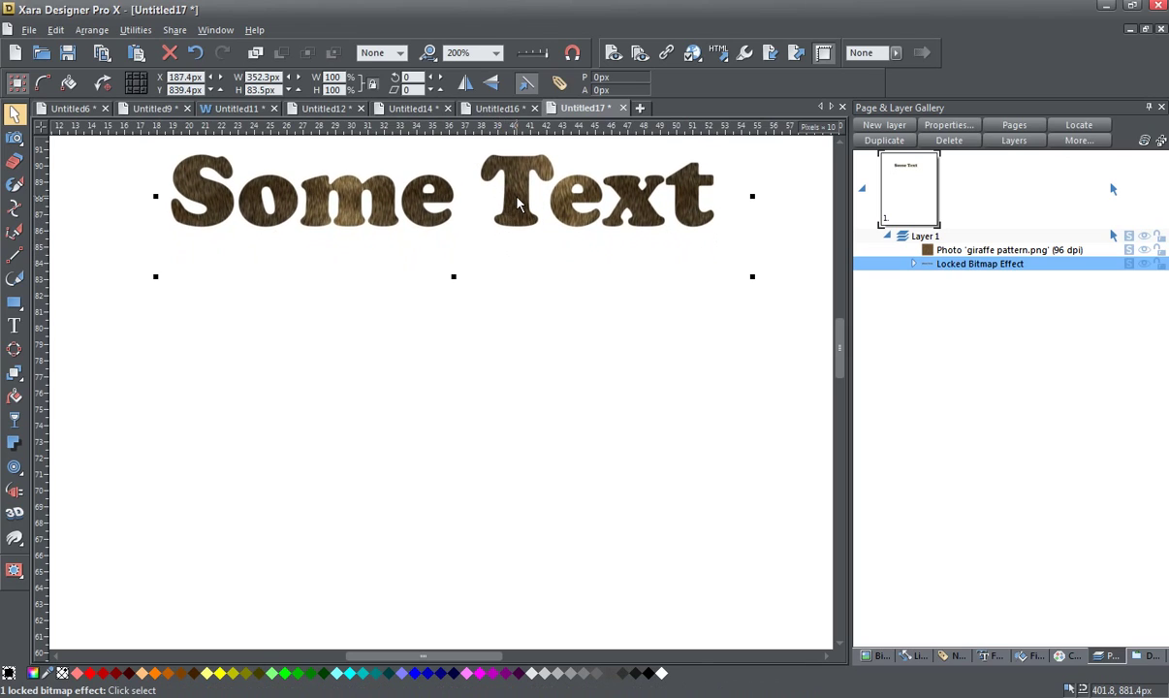
Create a text area about 369 by 74 px below "Some Text" reading "More text"
click(13, 328)
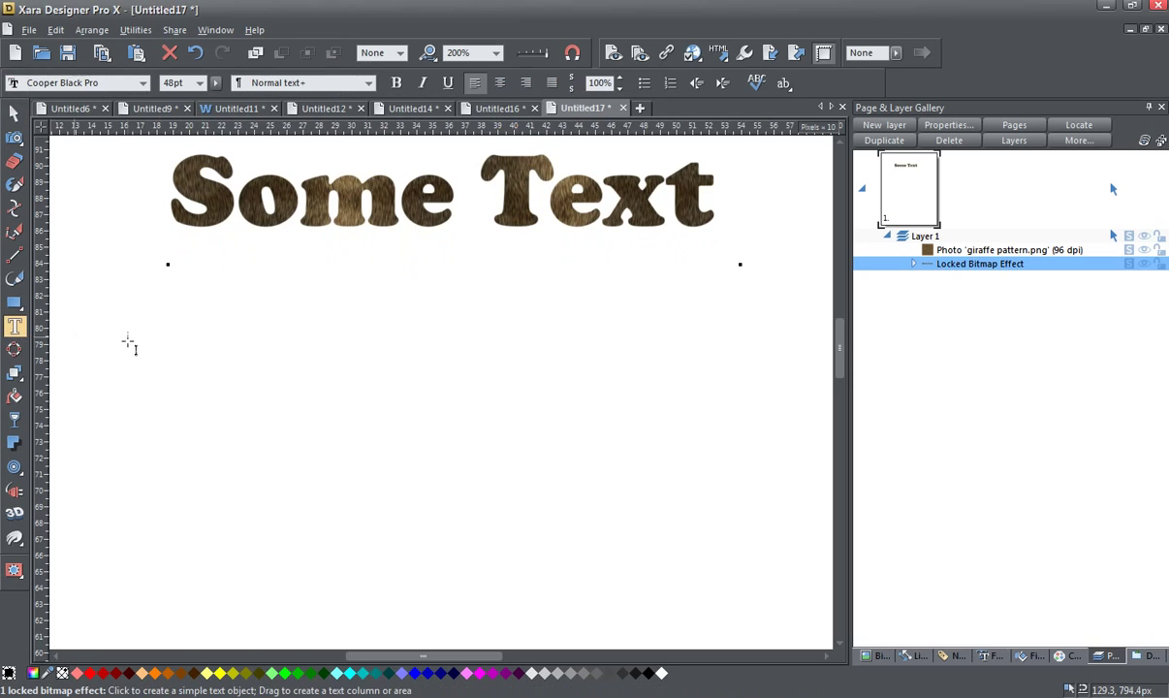
drag(144, 303, 425, 402)
drag(660, 409, 742, 422)
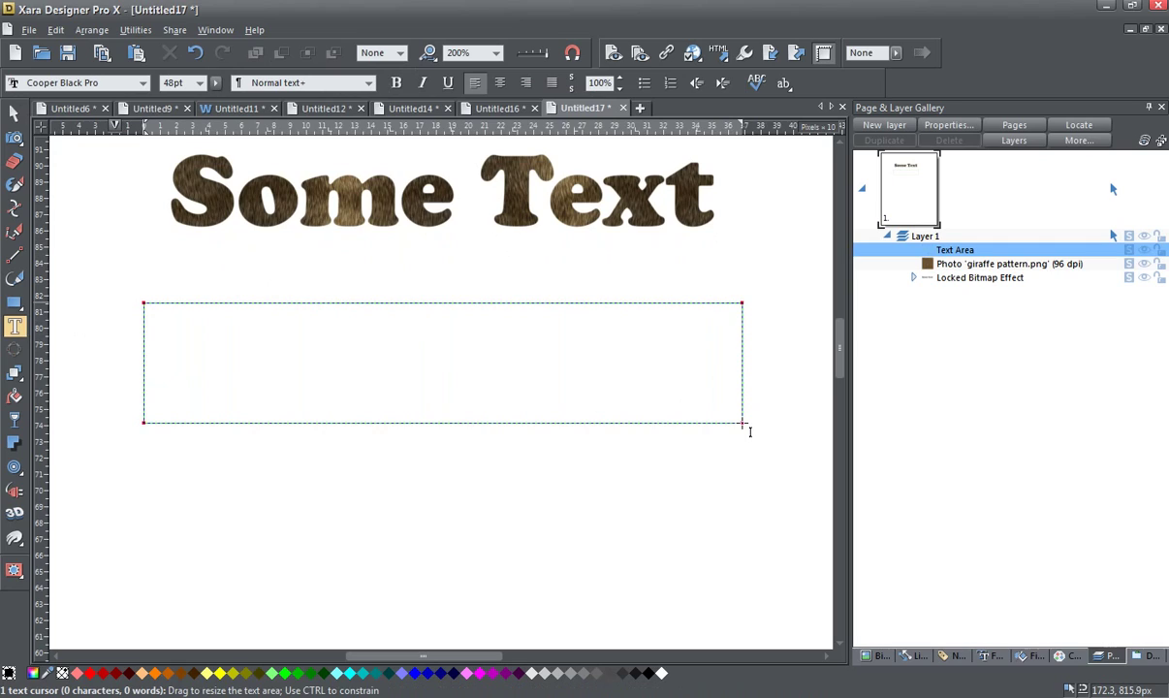
text(Mor)
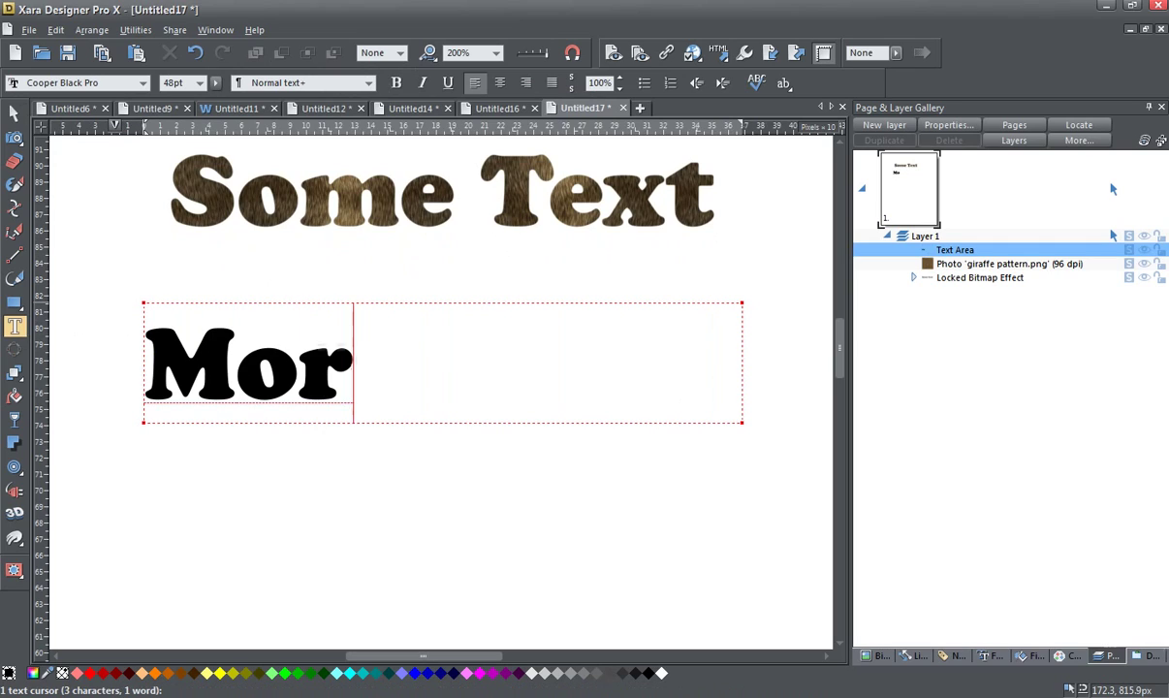
text(e text)
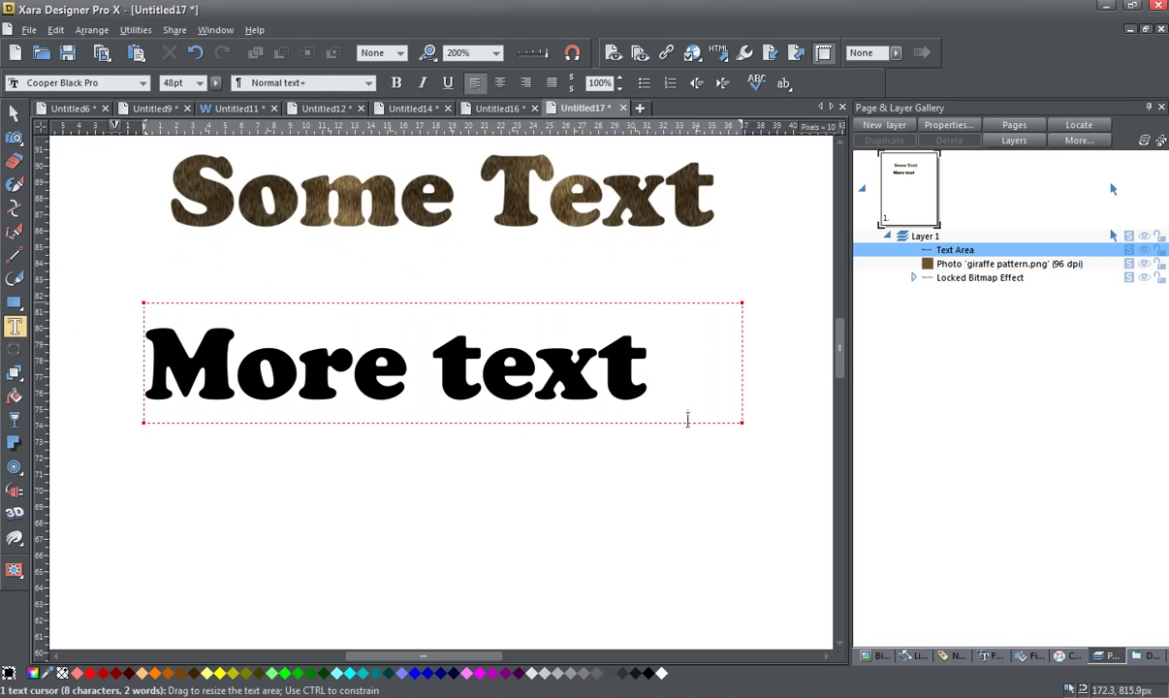
click(14, 114)
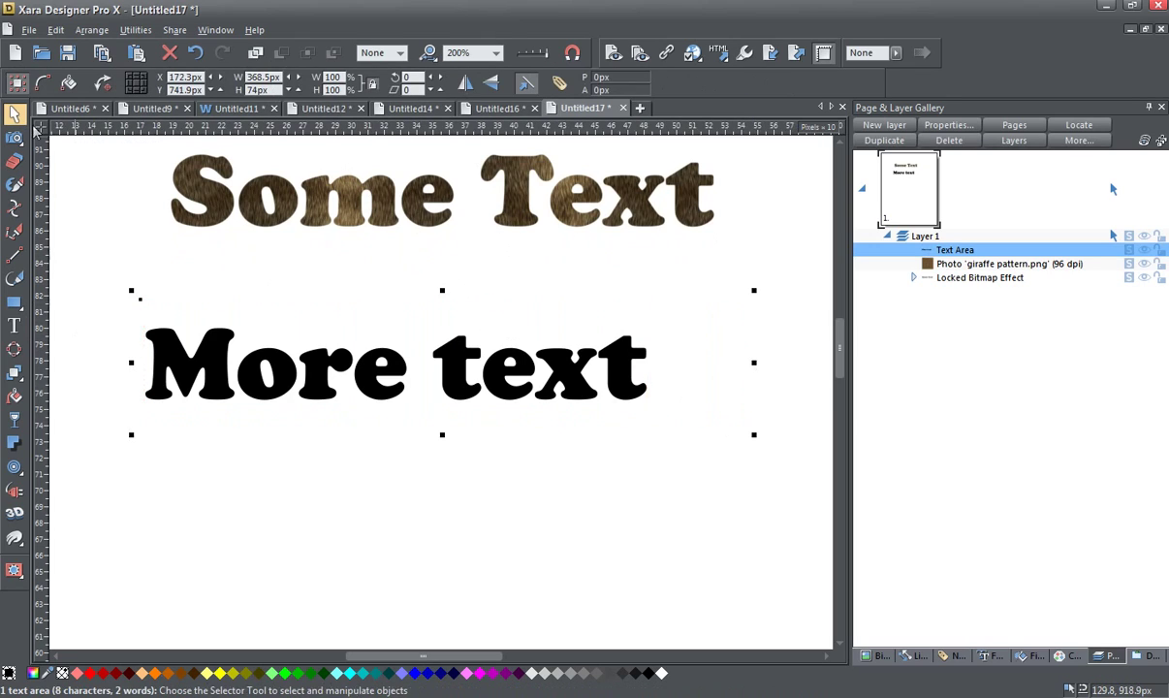
Move the giraffe pattern photo onto the pasteboard beside the page, at about X -781 px, Y 431 px
scroll(456, 372, down, 2)
drag(433, 445, 572, 349)
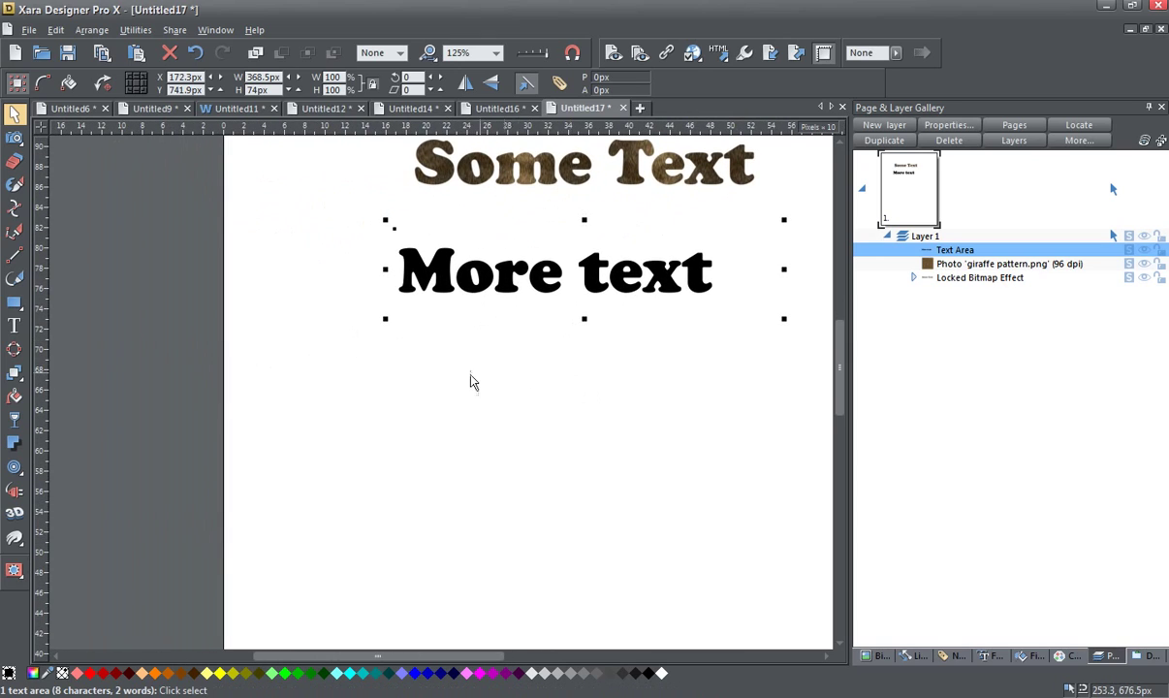
scroll(472, 378, down, 3)
scroll(469, 378, down, 1)
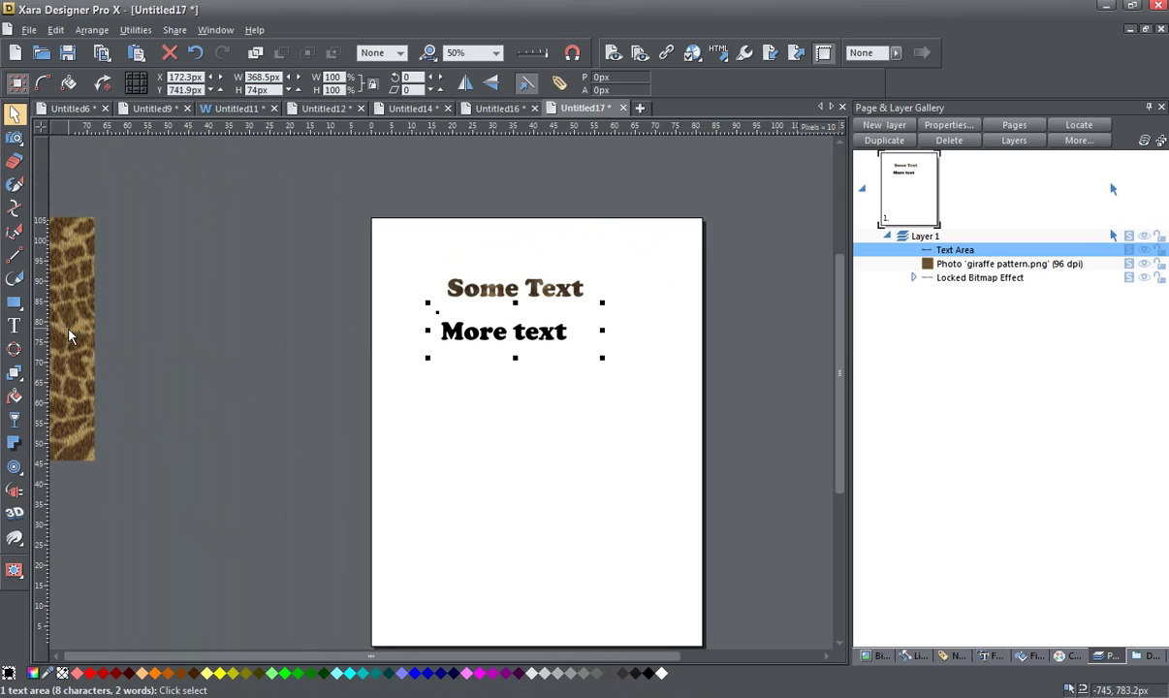
drag(69, 335, 321, 352)
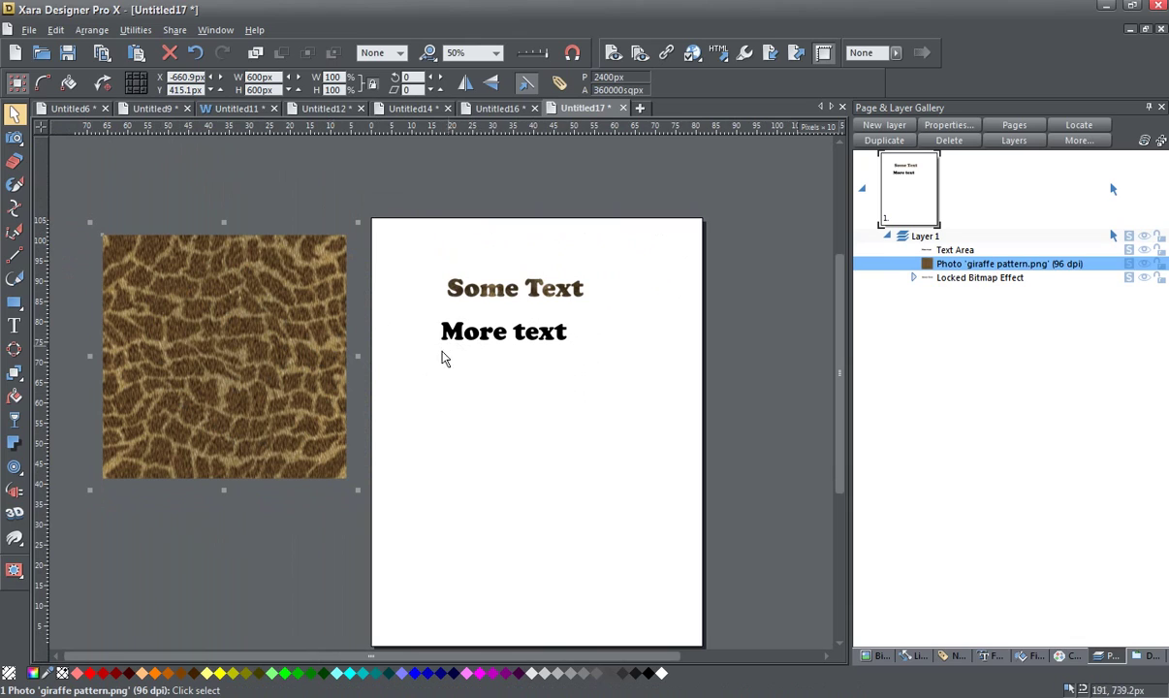
drag(286, 341, 236, 338)
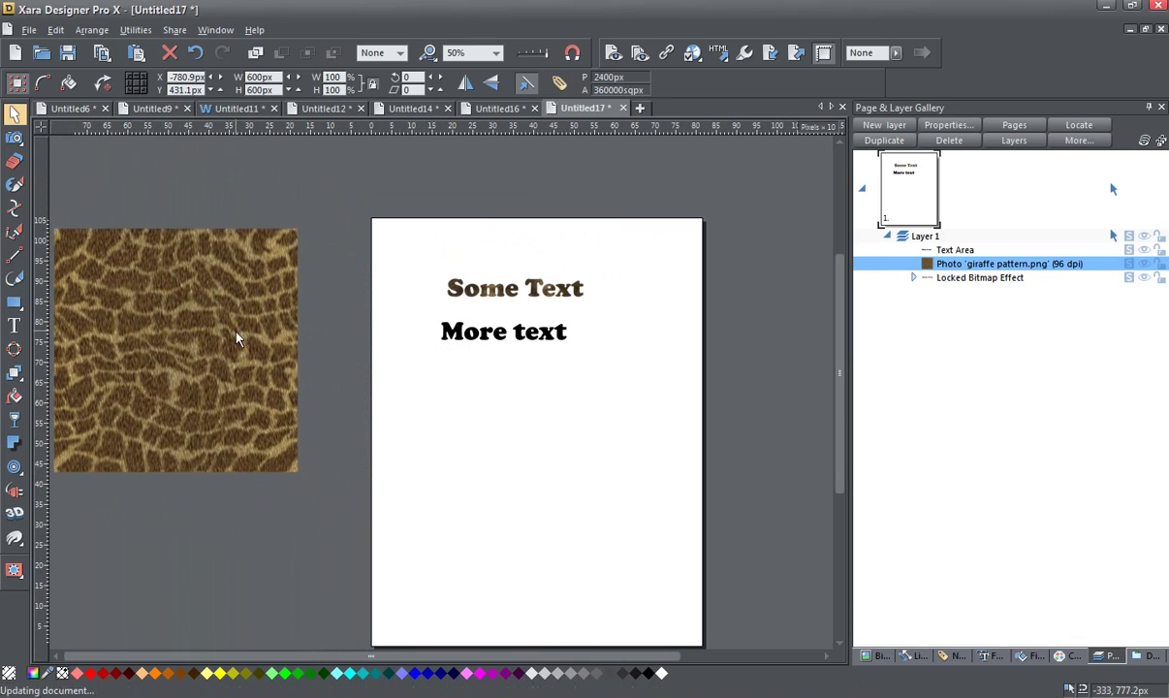
Give the "More text" object a Bitmap fill using the giraffe pattern image
click(466, 338)
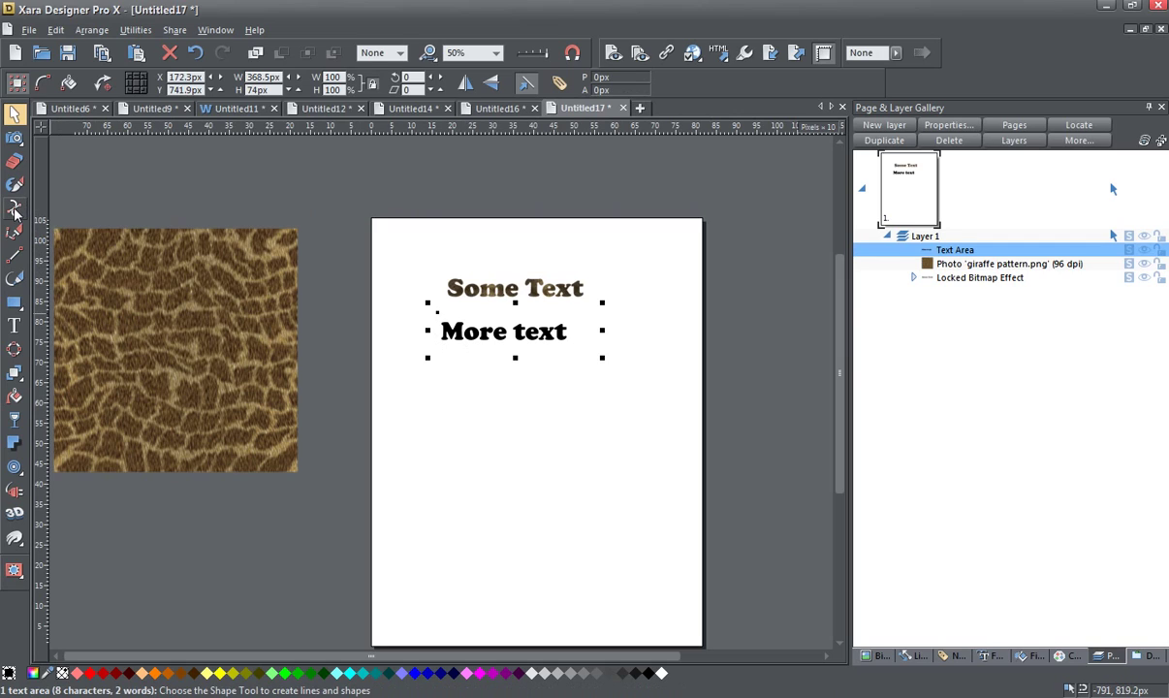
click(14, 398)
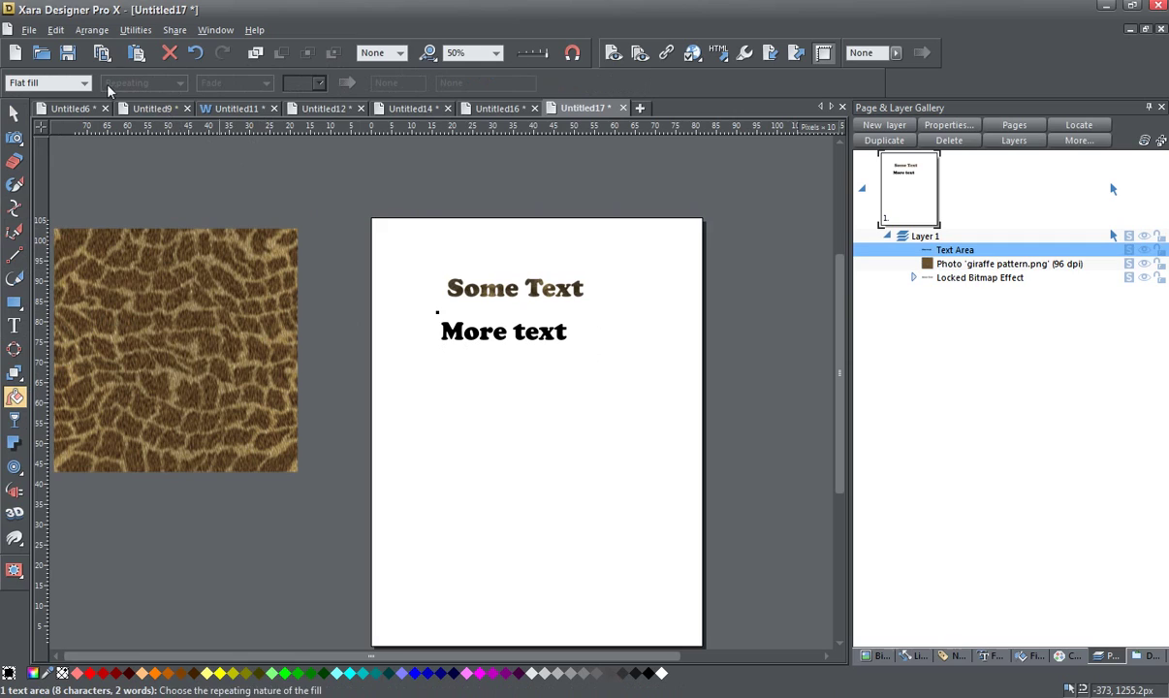
click(84, 83)
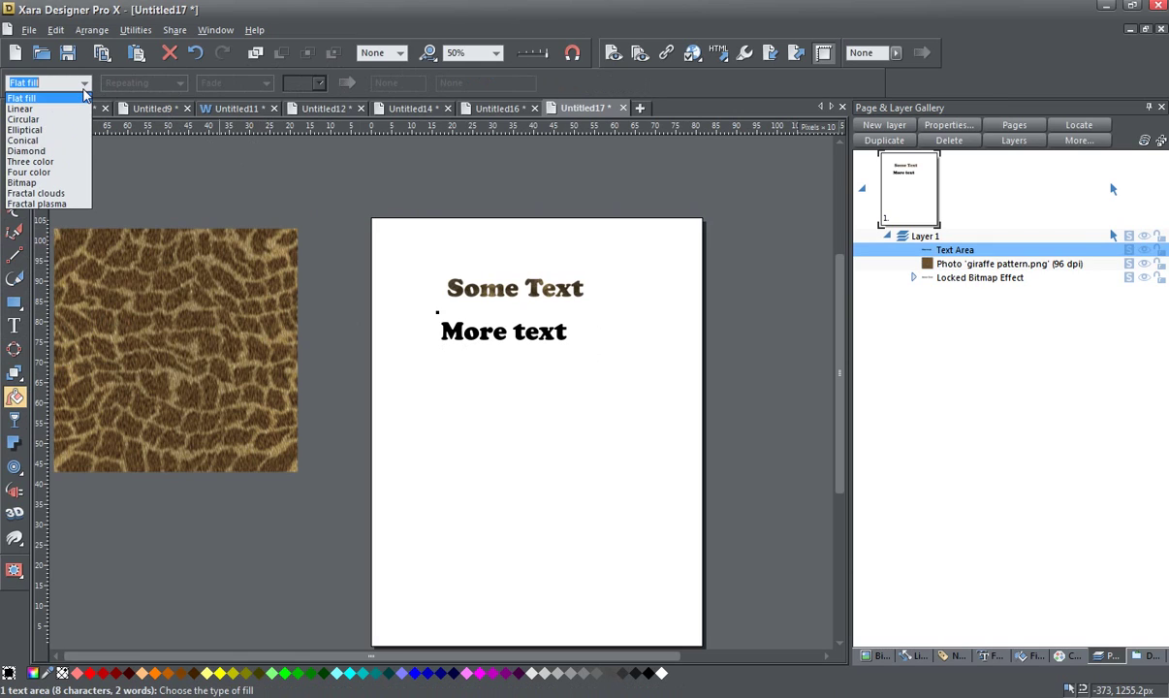
click(64, 184)
click(306, 84)
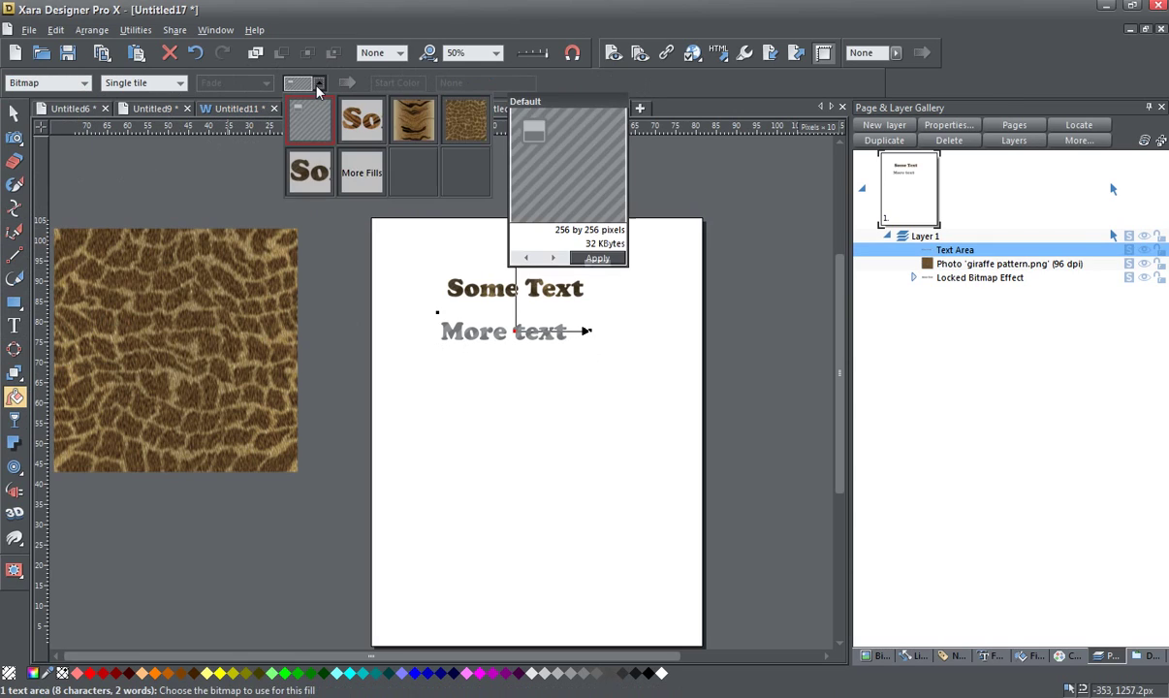
mouse_move(495, 141)
click(480, 120)
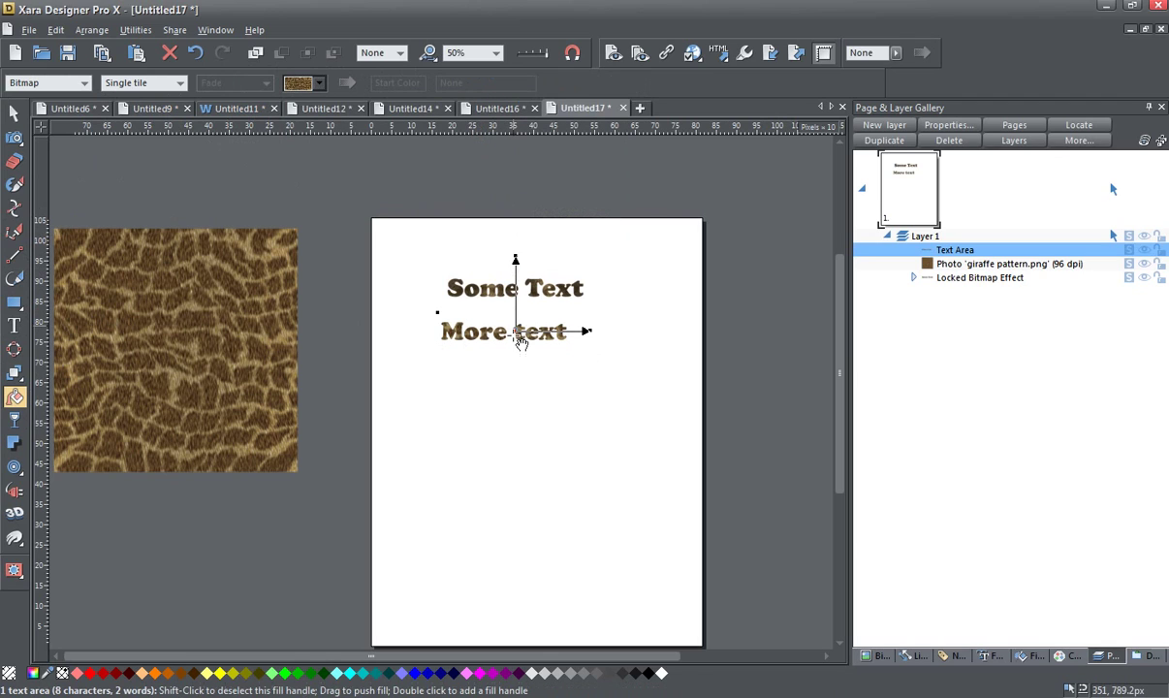
Shrink the giraffe fill on "More text" to about half size, tilt it counter-clockwise, and set it to Repeating tile
ctrl+scroll(521, 344, up, 5)
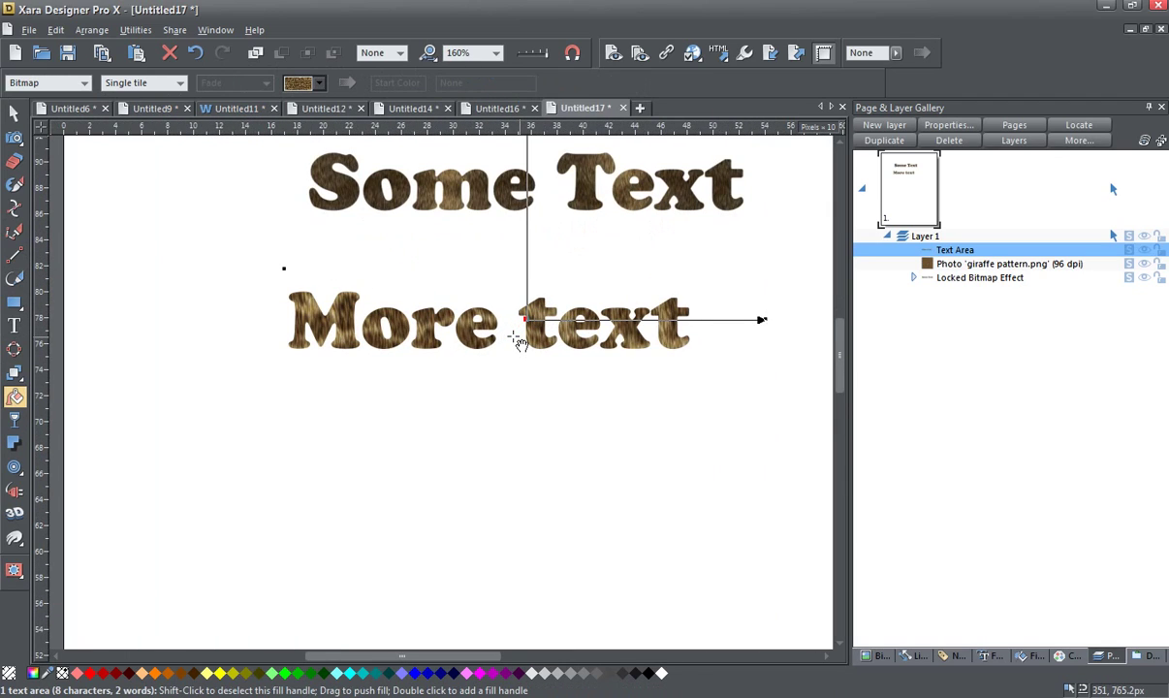
ctrl+scroll(520, 344, down, 2)
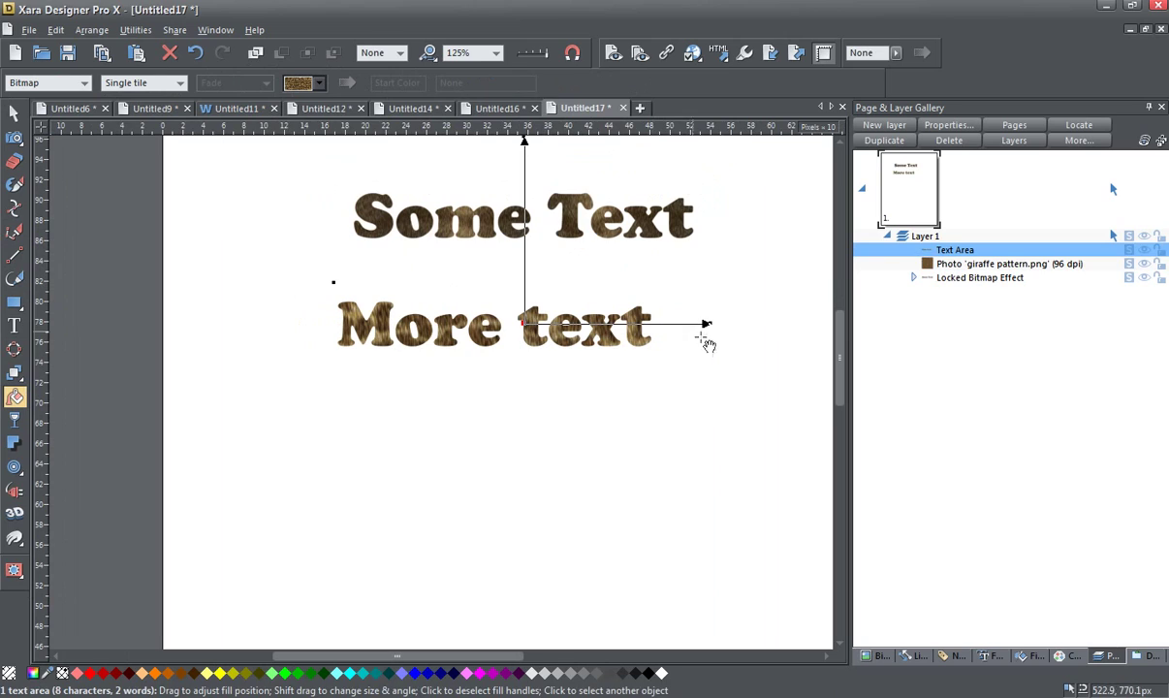
drag(712, 325, 611, 288)
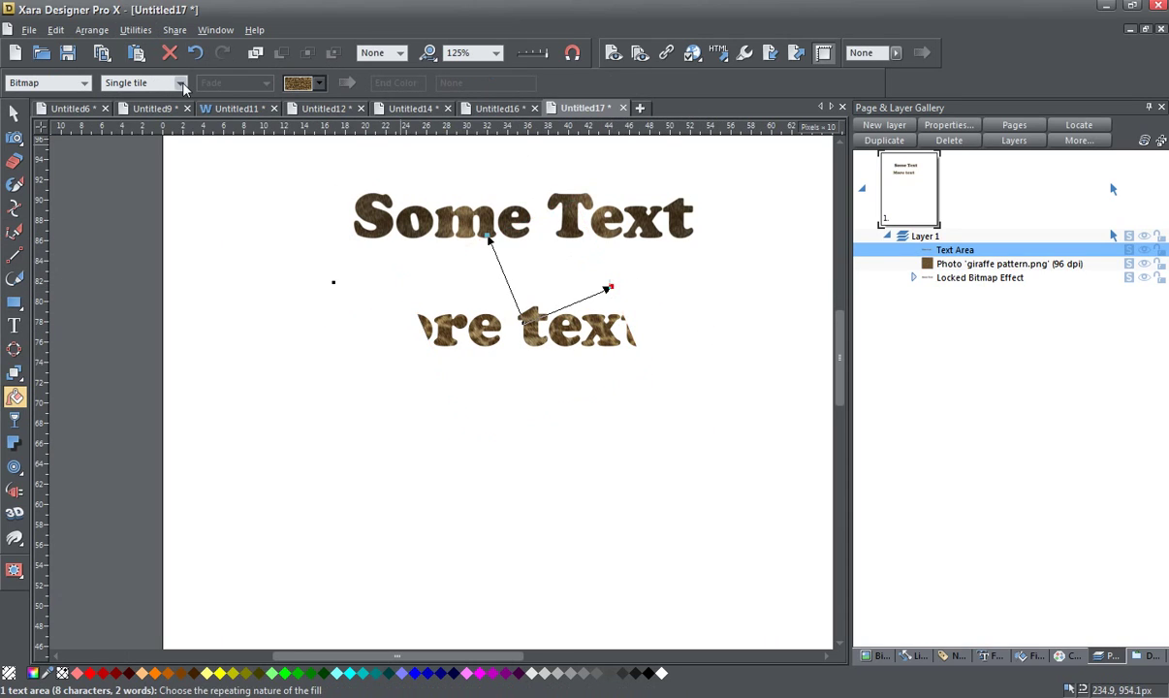
click(181, 83)
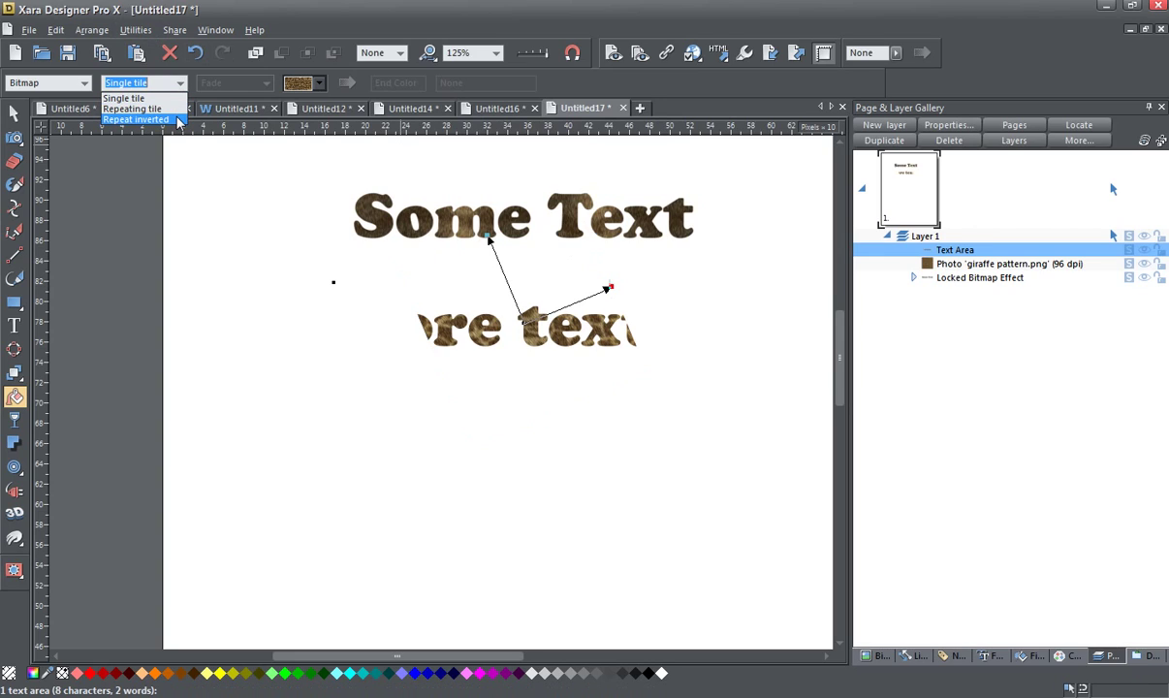
click(176, 108)
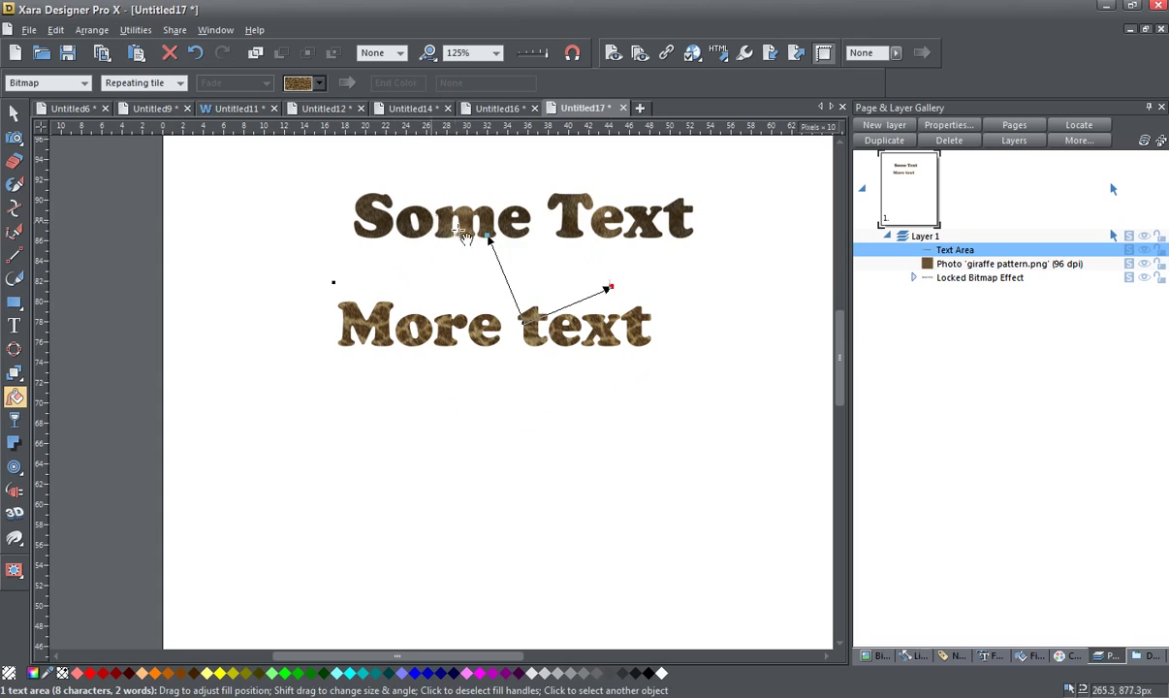
Shift the giraffe fill's origin up to the end of the word "More" and rotate the fill clockwise so its long axis slopes downward
drag(611, 287, 590, 258)
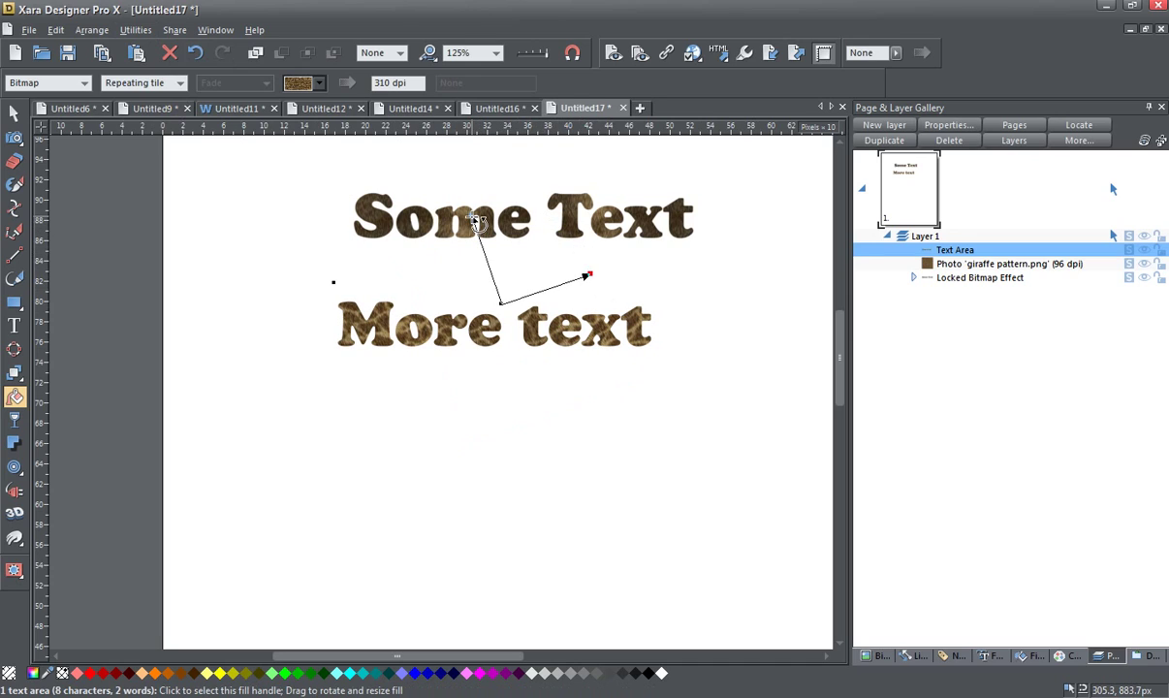
drag(475, 222, 524, 233)
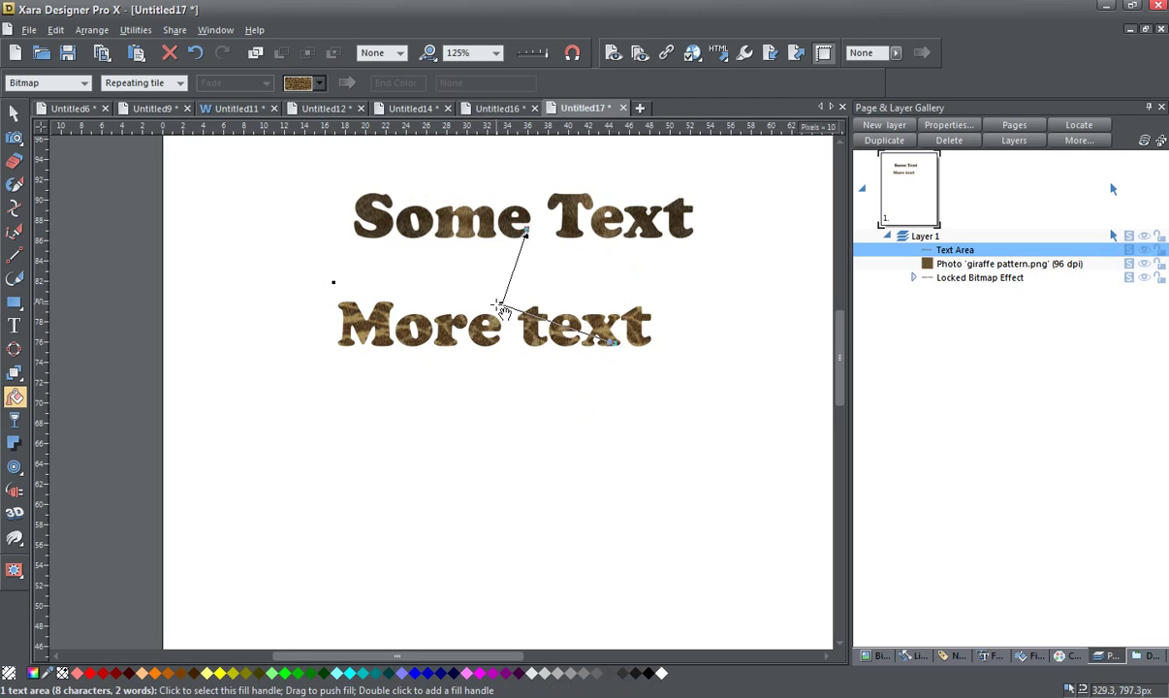
Set the brightness of the "More text" bitmap fill to -3 and its color saturation to 3 with the Photo tool
click(14, 136)
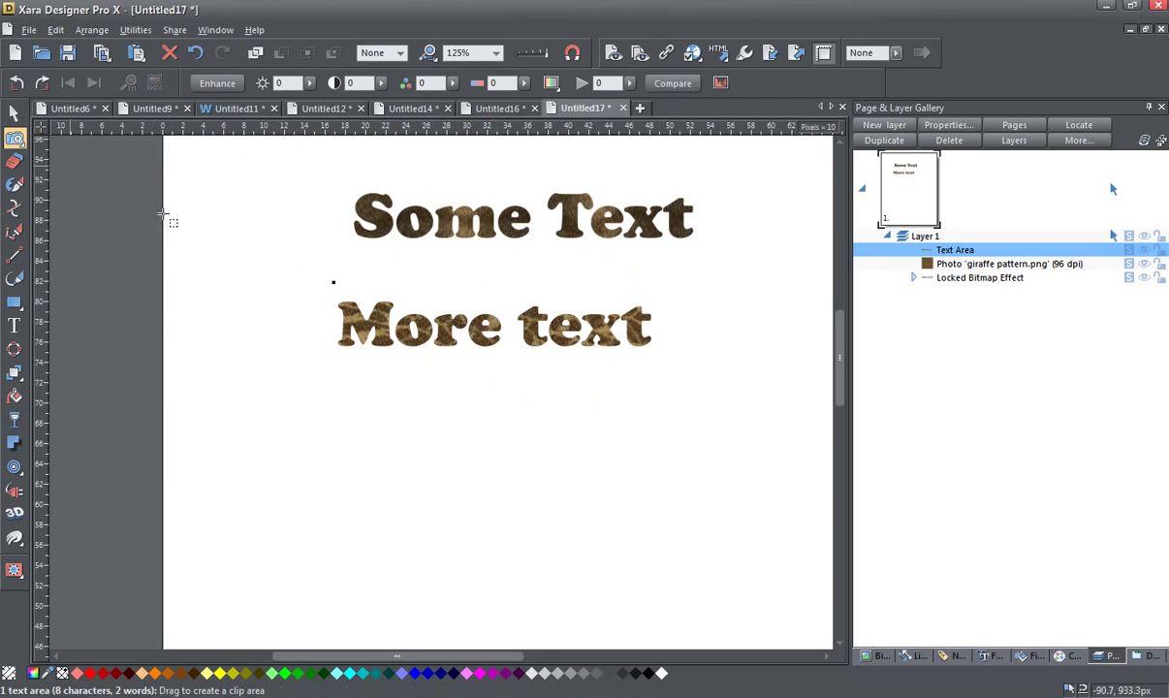
click(309, 84)
mouse_move(307, 103)
mouse_down()
mouse_move(318, 105)
mouse_move(303, 107)
mouse_up()
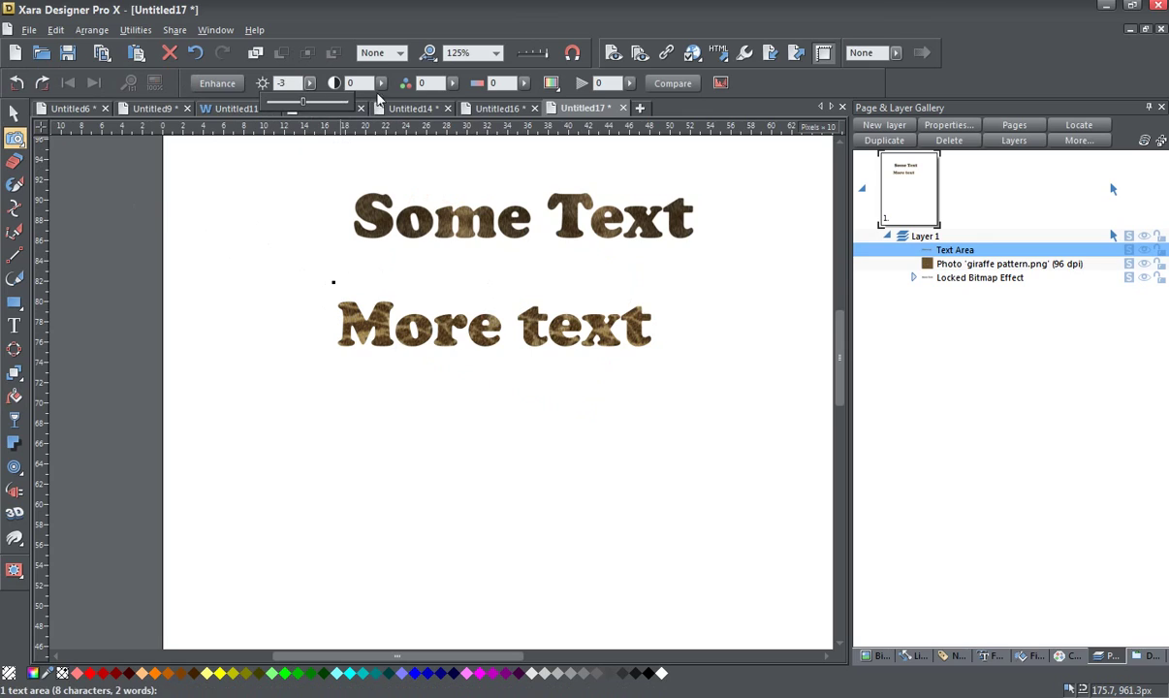
click(453, 83)
mouse_move(454, 103)
mouse_down()
mouse_move(477, 105)
mouse_move(457, 105)
mouse_up()
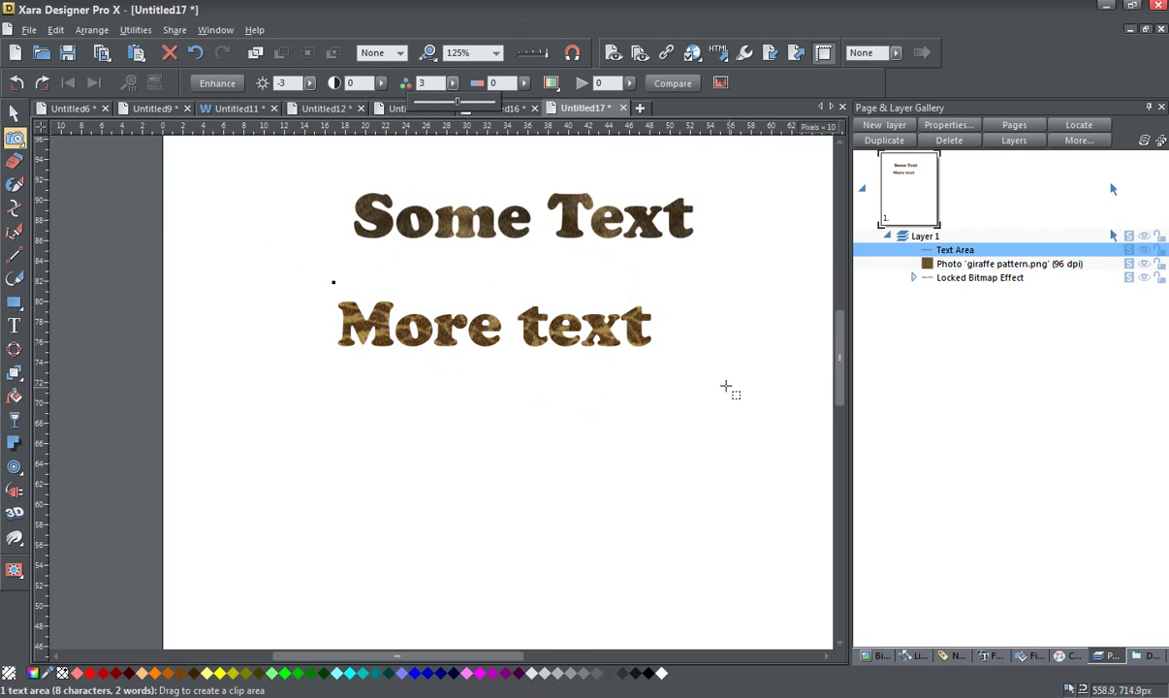